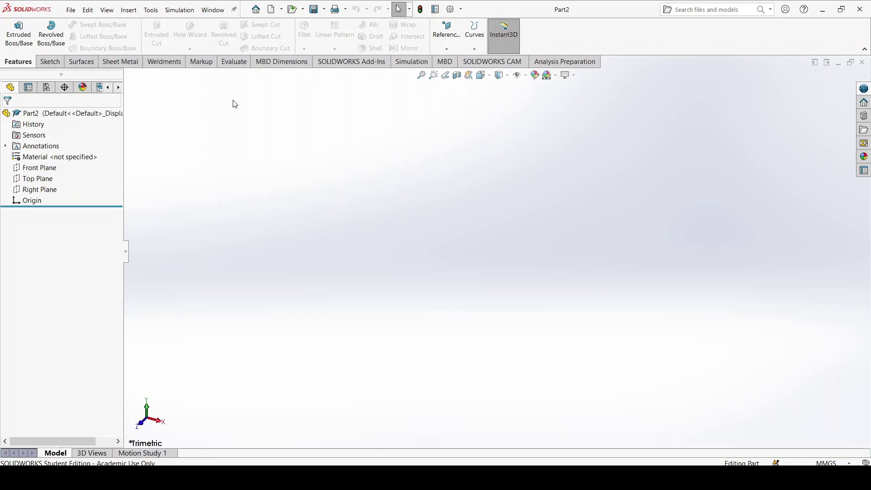
- Sketch a center rectangle about 40 mm by 143 mm on the Top Plane, centred on the origin
left_click(50, 62)
left_click(13, 31)
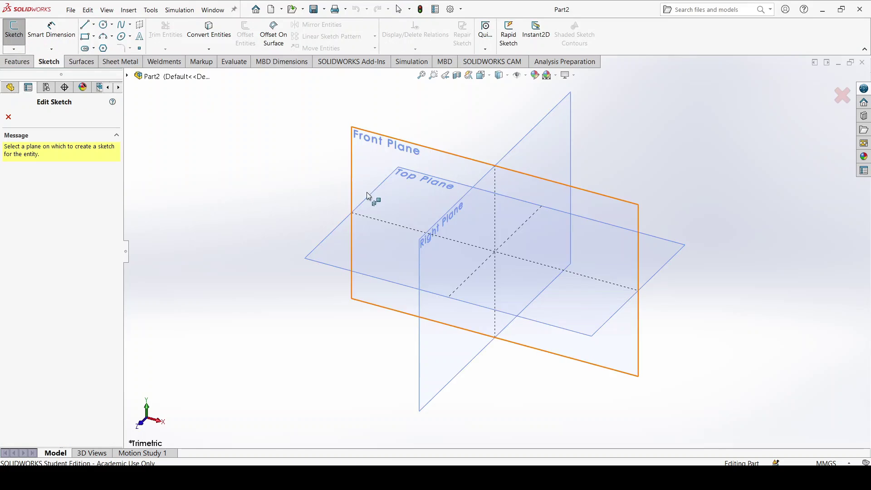
left_click(328, 249)
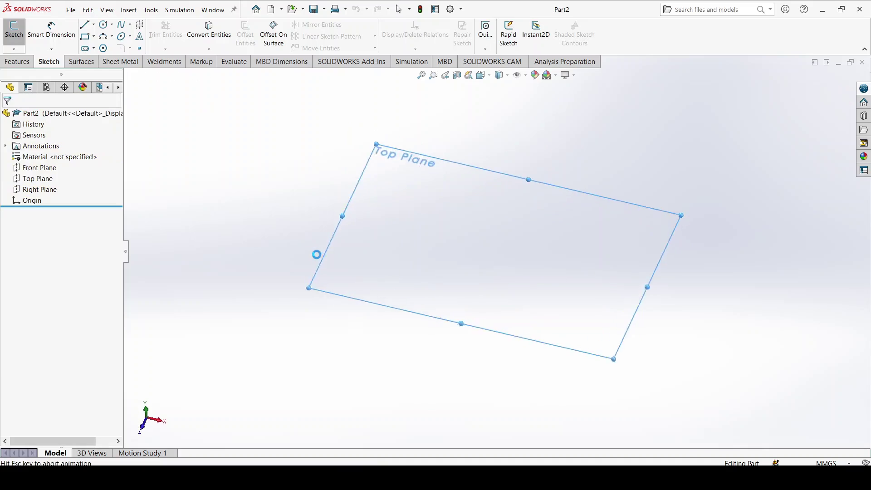
left_click(94, 36)
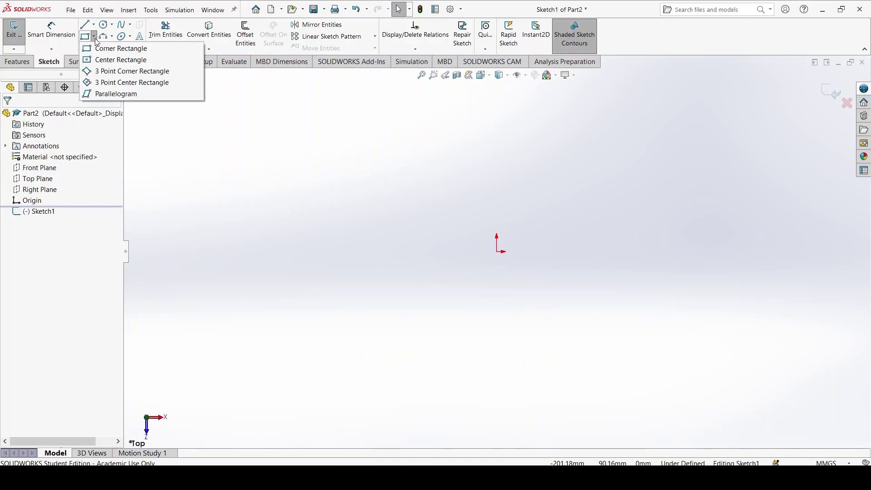
left_click(108, 62)
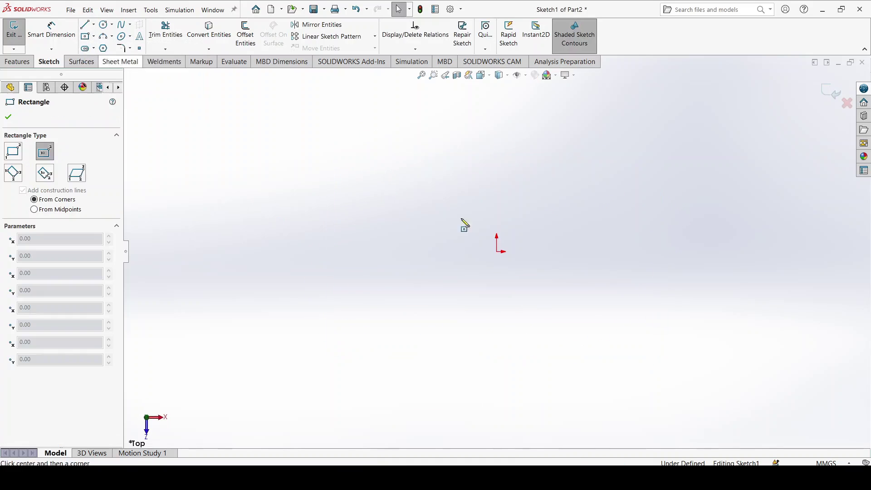
left_click(498, 251)
left_click(460, 383)
key("Escape")
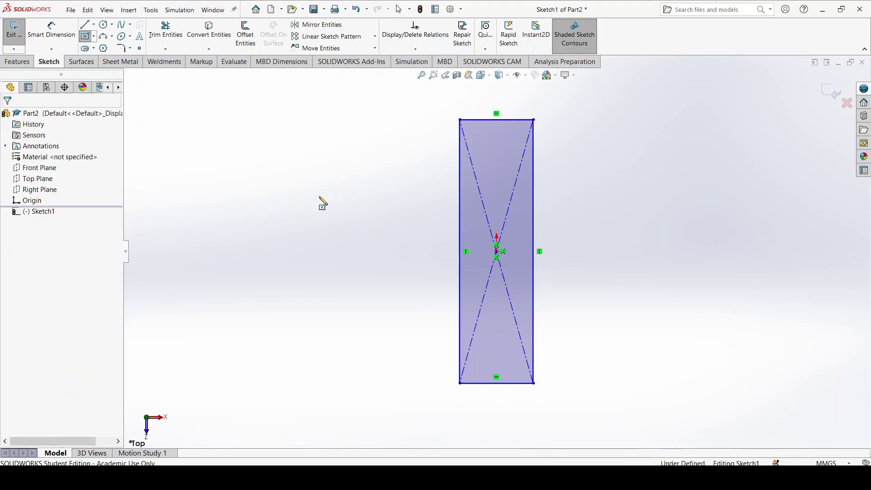
- Dimension the rectangle's width between its two long sides as 12 mm
left_click(52, 31)
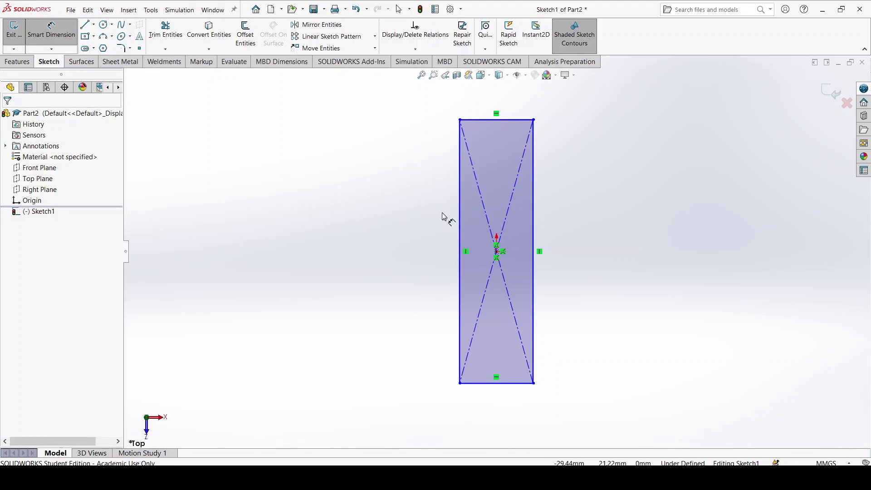
scroll(522, 200, "down", 2)
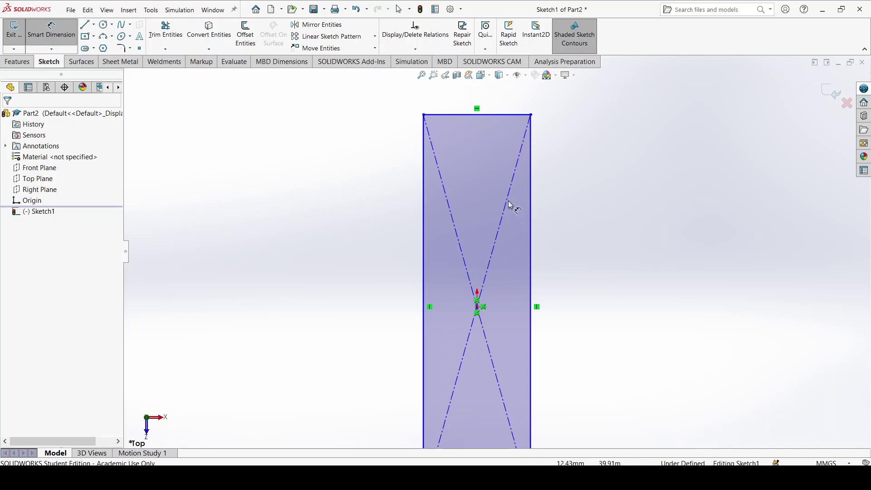
left_click(532, 231)
left_click(423, 254)
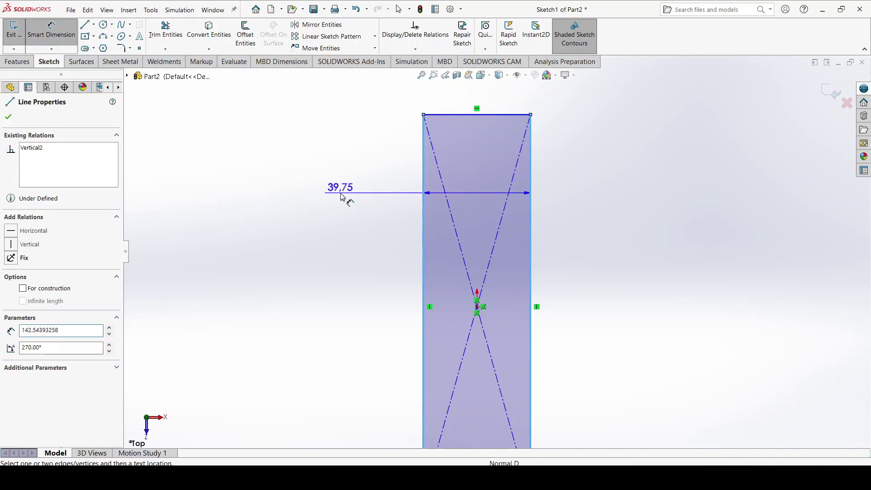
left_click(341, 196)
type("12")
key("Return")
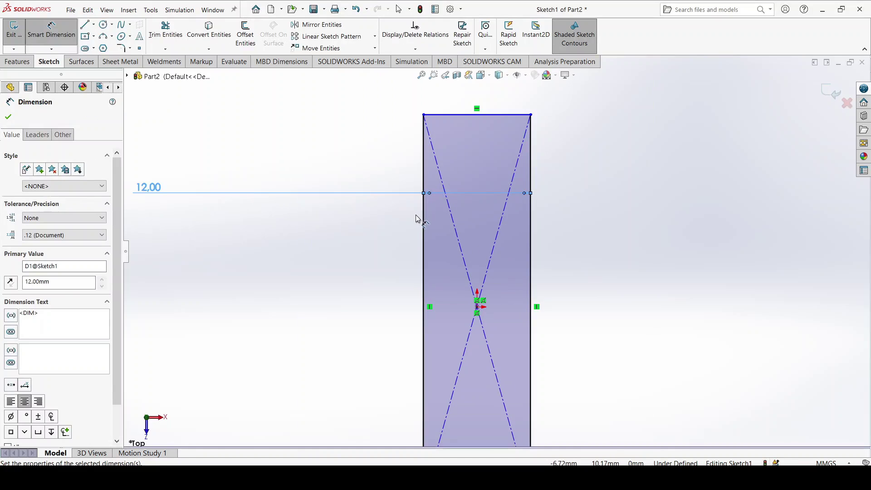
scroll(448, 225, "down", 2)
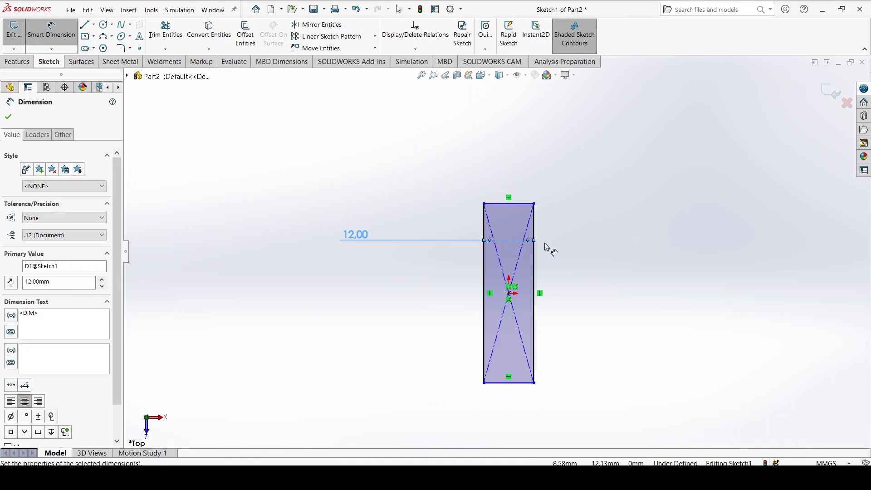
left_click(579, 251)
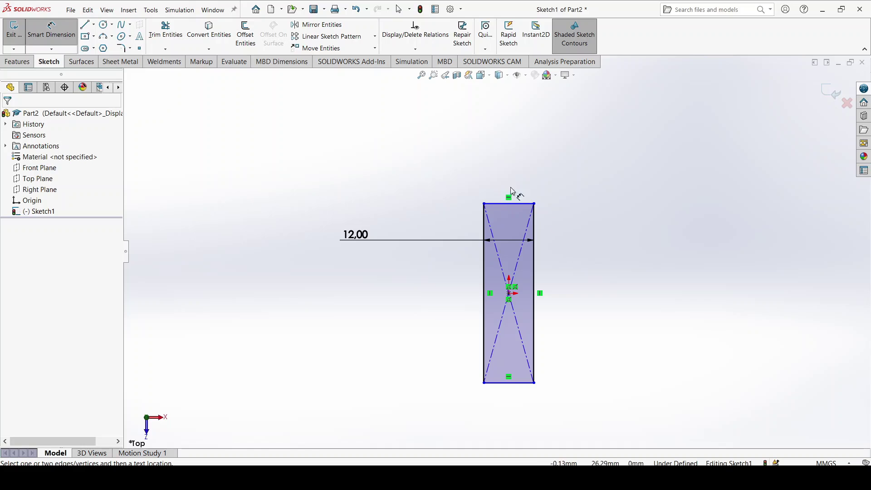
- Dimension the rectangle's length between its two short sides as 80 mm and exit the sketch
left_click(523, 204)
left_click(519, 383)
left_click(399, 334)
type("80")
key("Return")
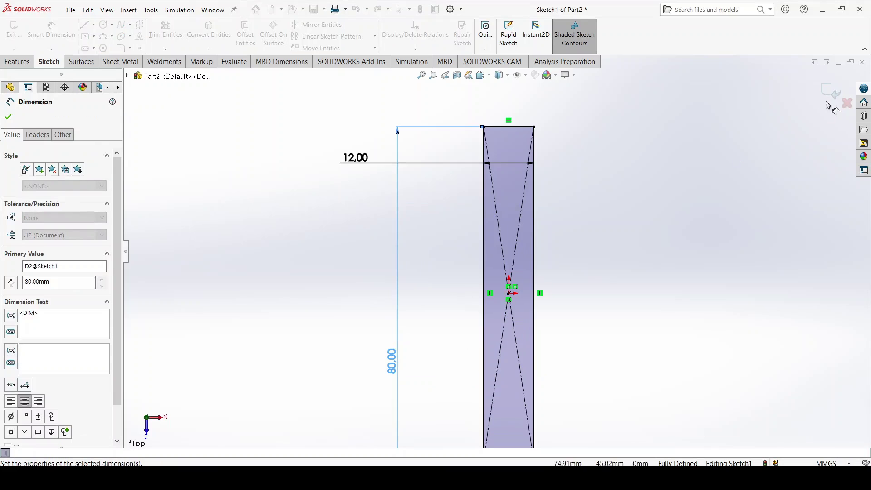
key("Escape")
scroll(735, 218, "up", 2)
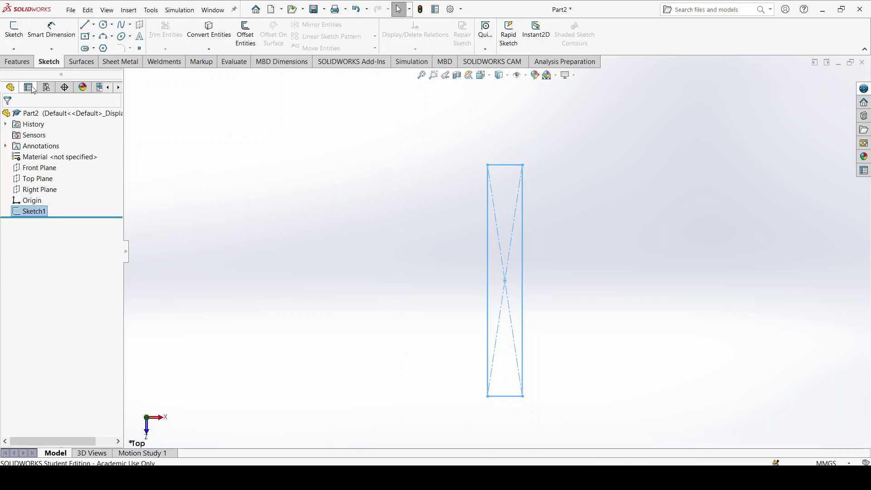
- Extrude the rectangle sketch as a boss with a Mid Plane end condition and 15 mm depth
left_click(19, 61)
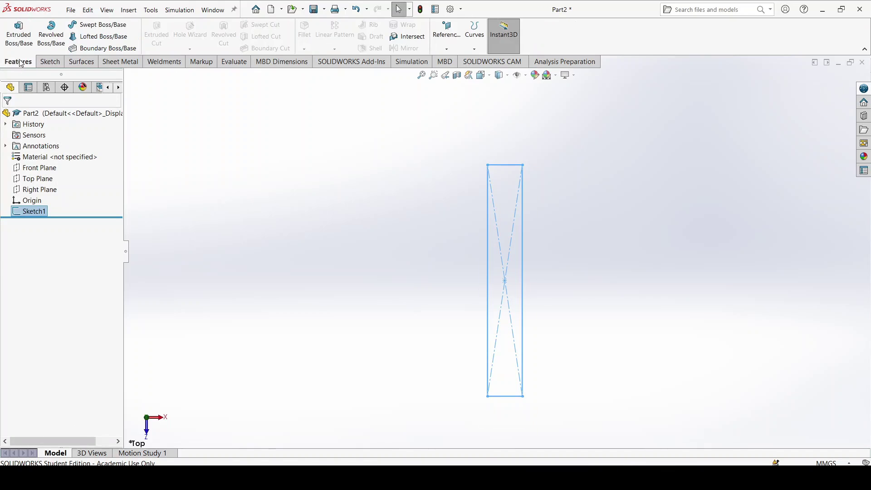
left_click(18, 34)
left_click(68, 180)
left_click(62, 228)
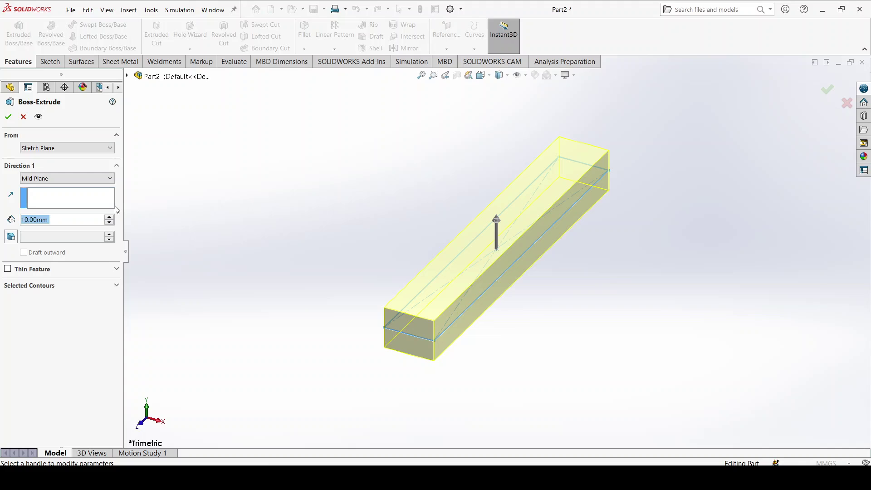
type("15")
key("Return")
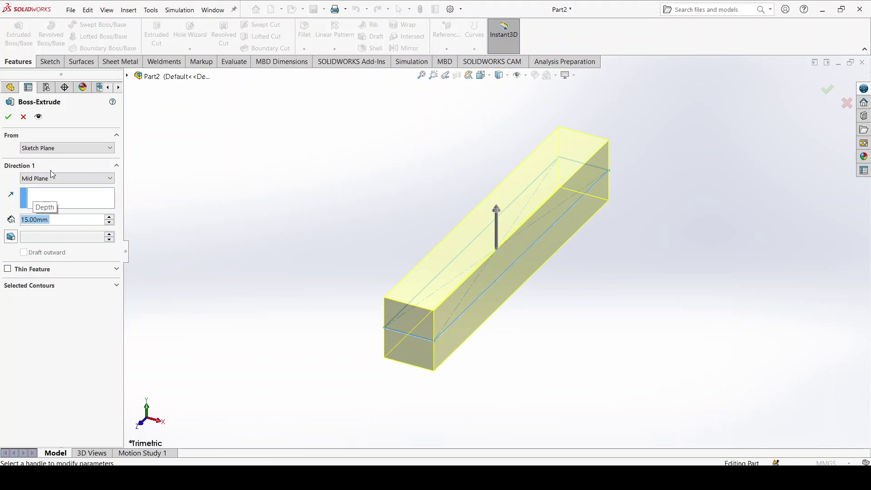
key("Return")
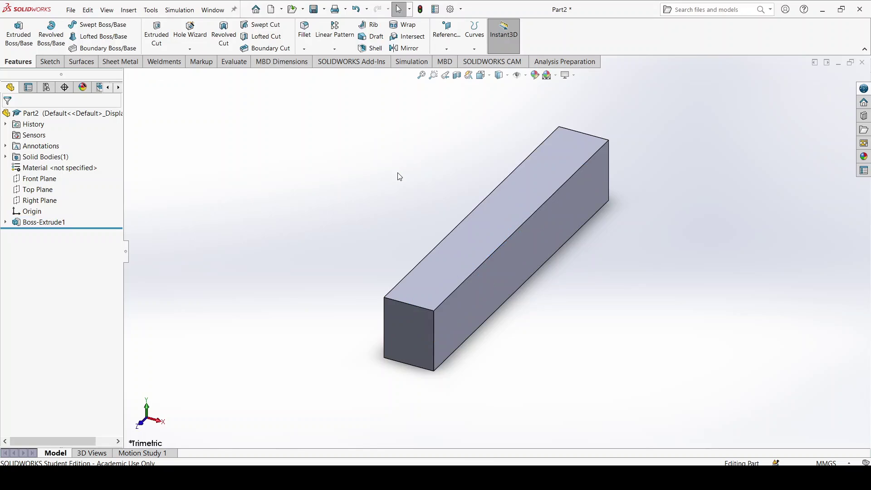
- Start a Hole Wizard feature on the bar's top face and place two hole points, one near each end
left_click(198, 31)
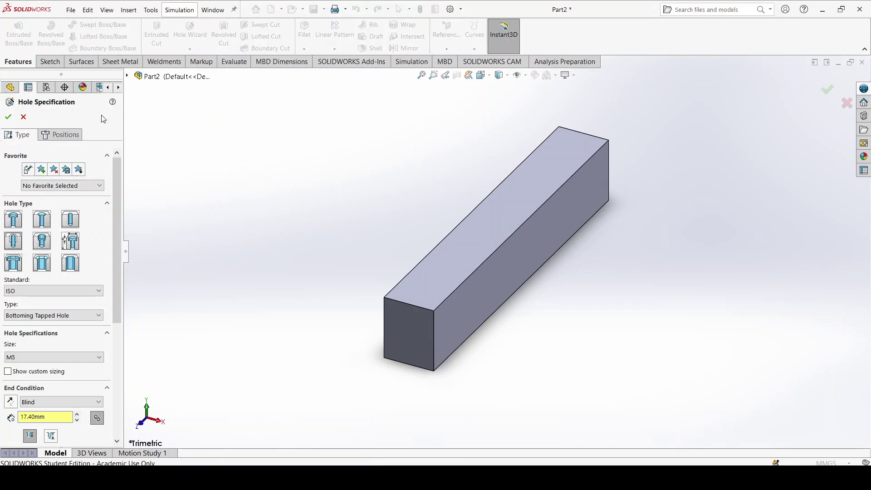
left_click(62, 135)
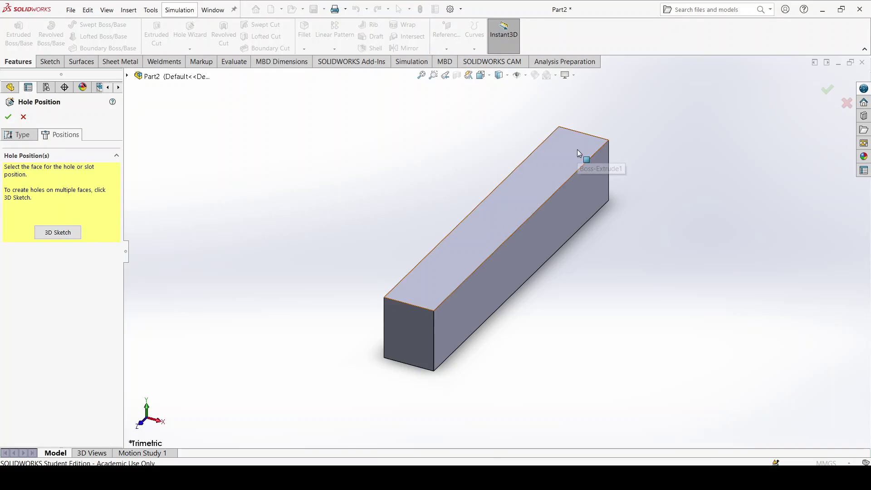
left_click(563, 155)
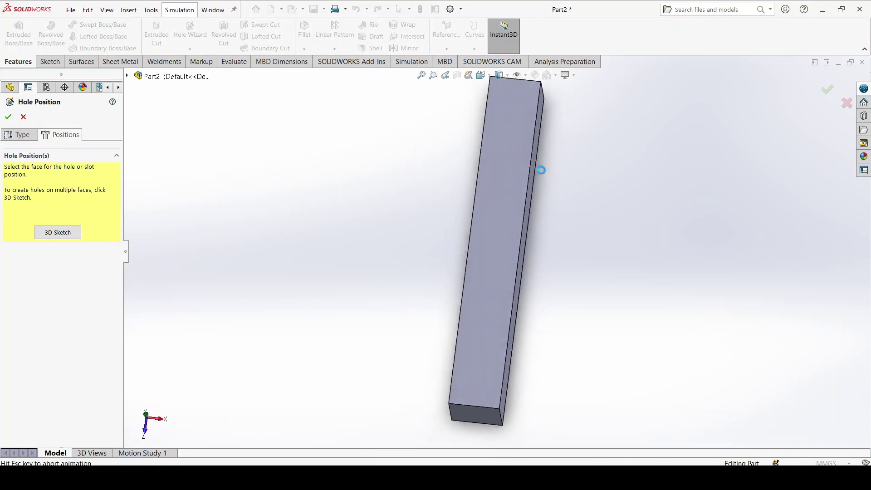
left_click(496, 124)
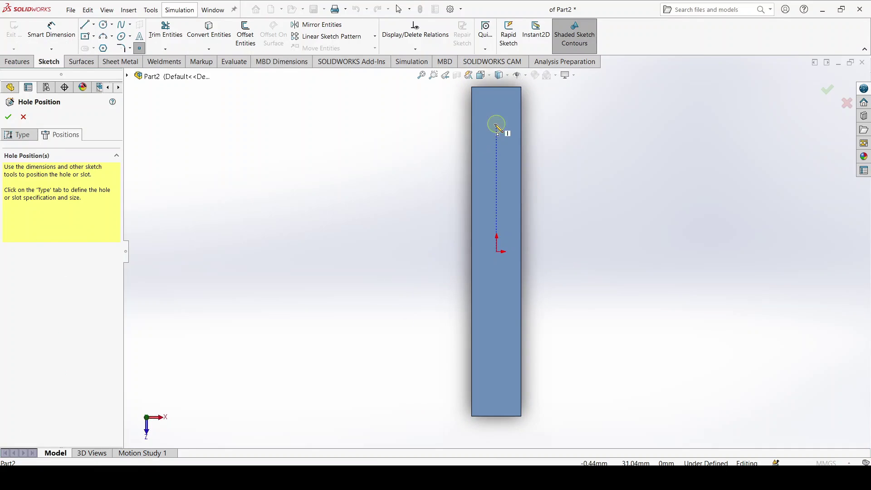
left_click(493, 381)
key("Escape")
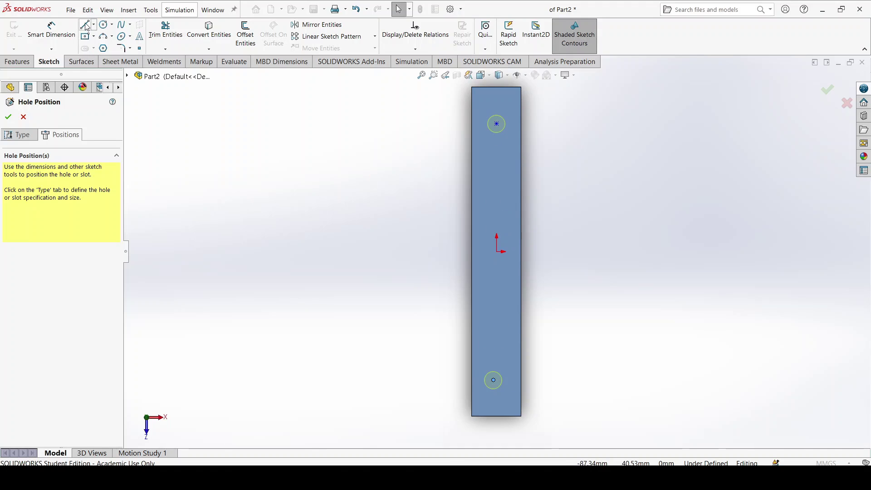
- Draw a 6 mm horizontal line from the origin to the bar's long edge and make it construction geometry
left_click(85, 25)
left_click(497, 252)
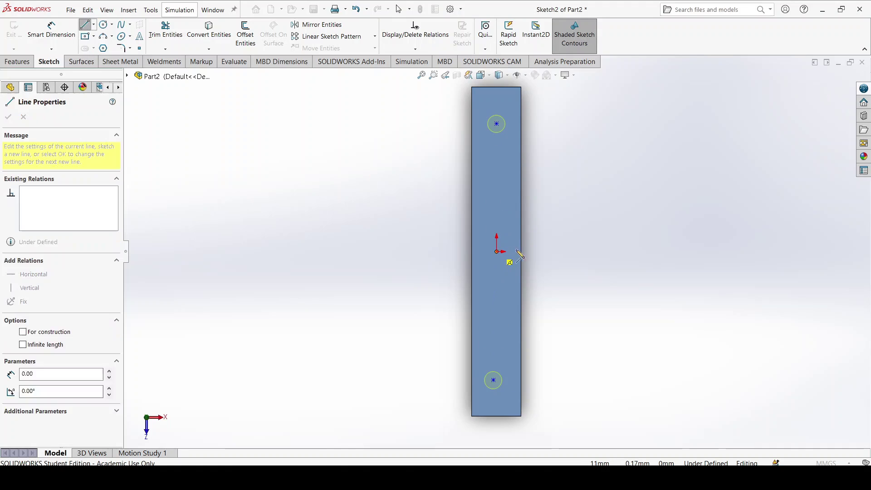
left_click(522, 251)
scroll(521, 252, "down", 3)
key("Escape")
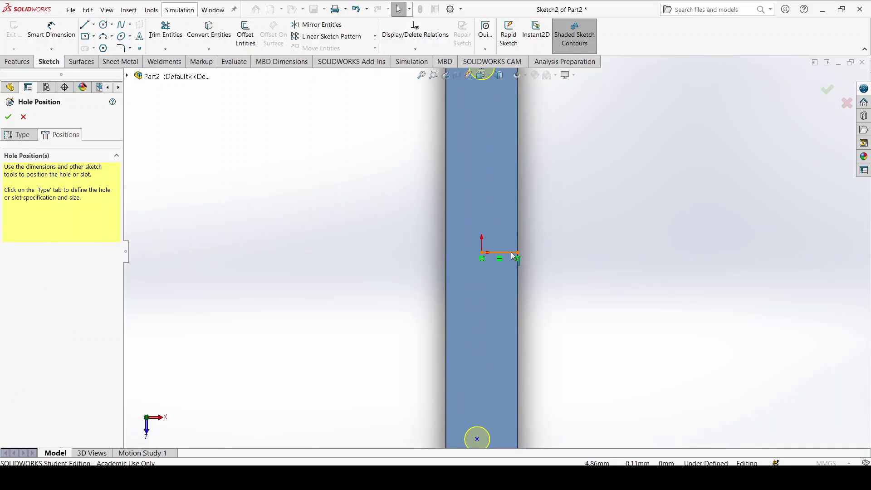
left_click(512, 253)
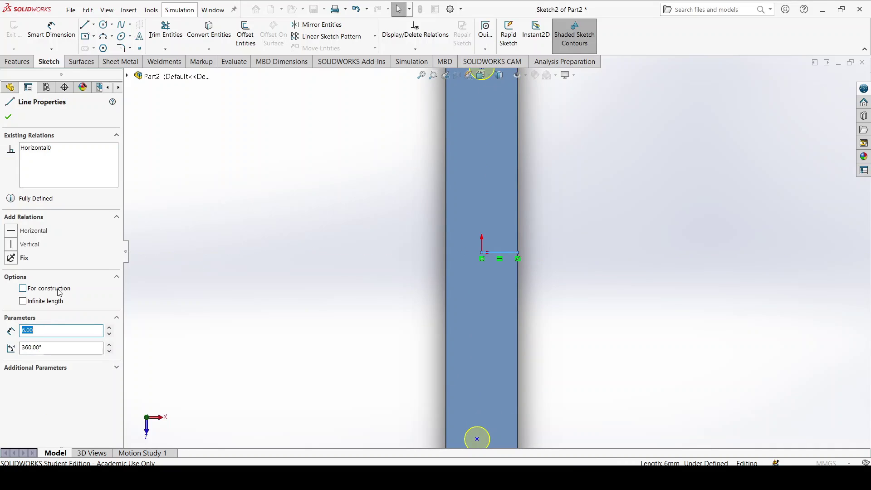
left_click(587, 250)
scroll(586, 249, "up", 4)
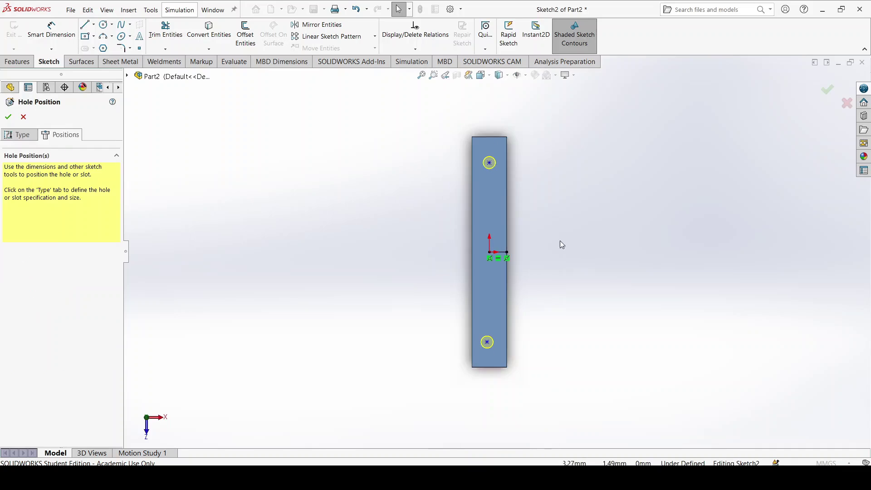
- Make the two hole points symmetric about the horizontal construction line
left_click(489, 162)
scroll(544, 304, "down", 3)
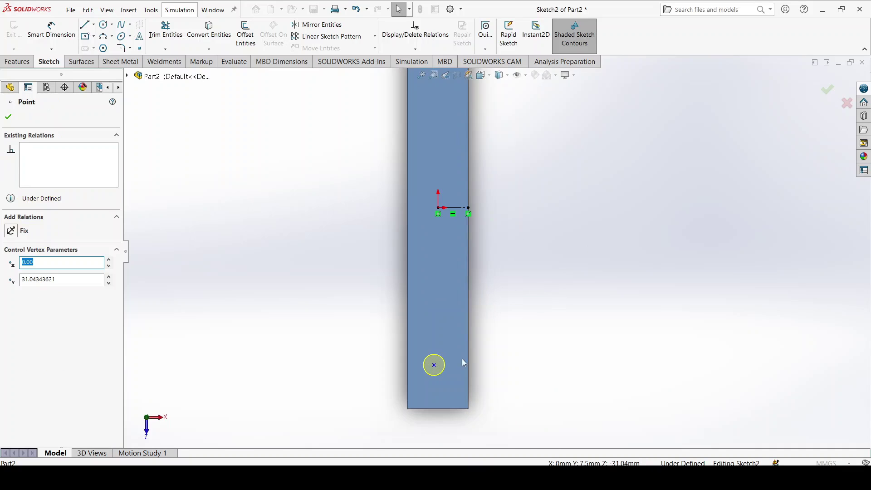
left_click(455, 312, "ctrl")
scroll(472, 258, "down", 3)
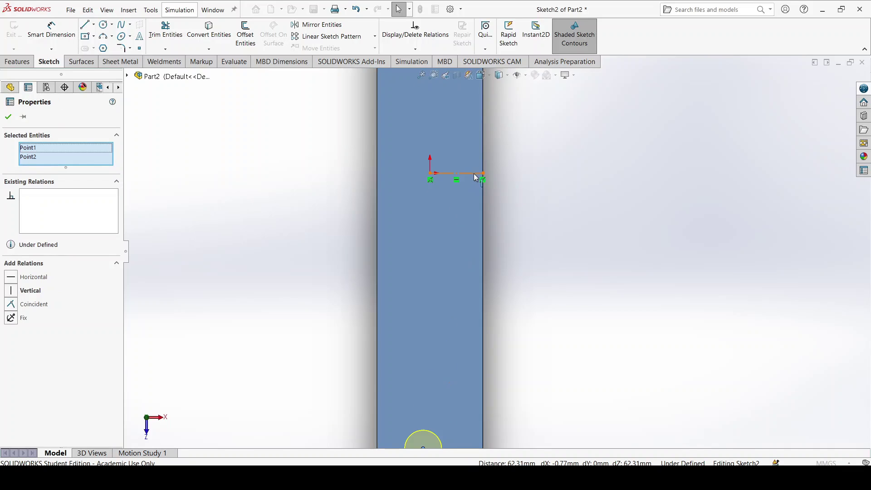
left_click(476, 174, "ctrl")
left_click(20, 287)
scroll(526, 237, "up", 2)
left_click(544, 250)
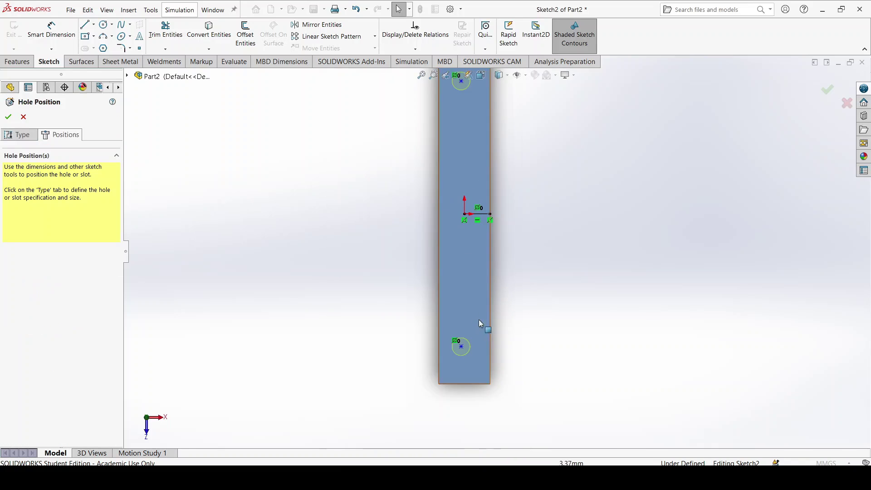
- Add a Vertical relation between one hole point and the origin to centre the holes across the bar's width
left_click(462, 347)
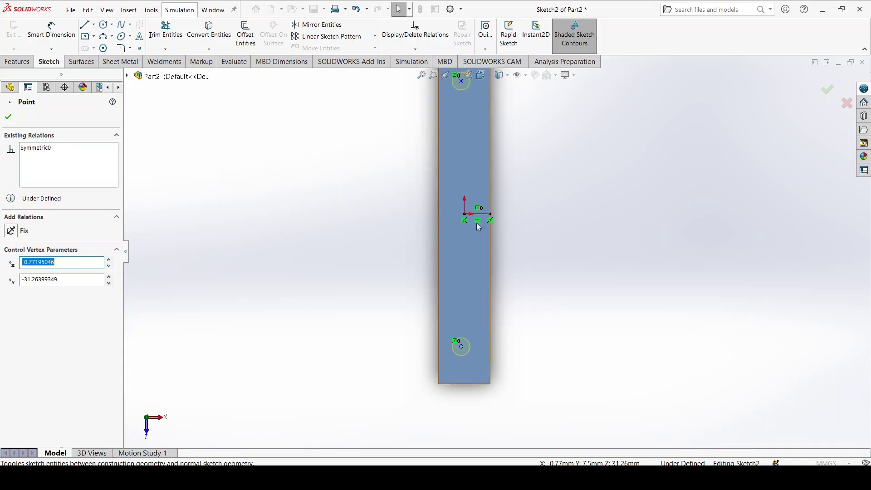
left_click(465, 215, "ctrl")
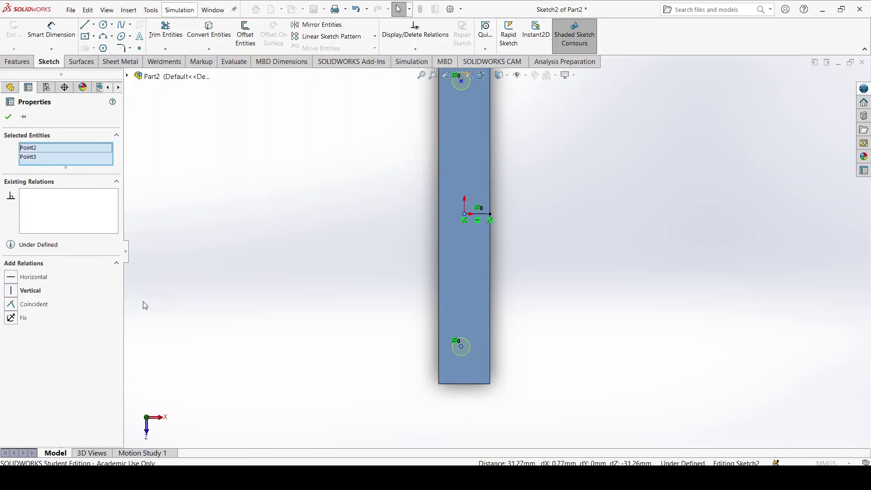
left_click(28, 293)
left_click(597, 277)
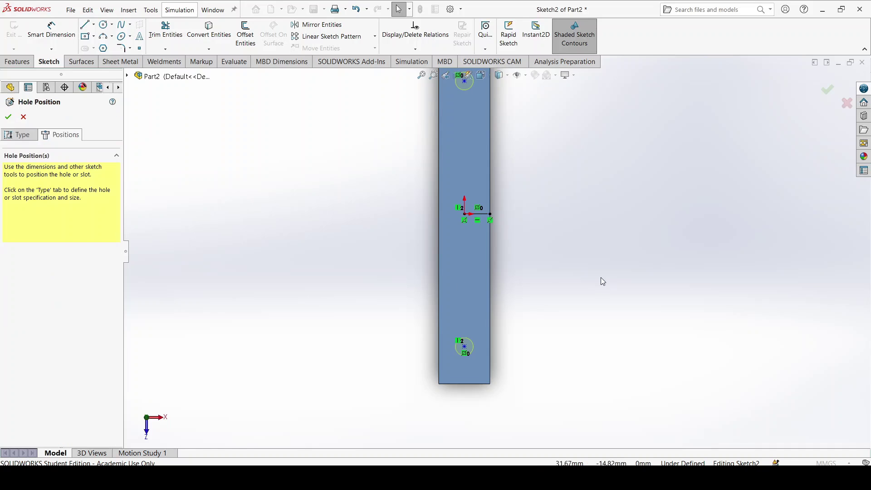
- Dimension the distance between the two hole points as 60 mm
scroll(601, 271, "up", 2)
scroll(606, 254, "down", 1)
left_click(51, 30)
left_click(407, 107)
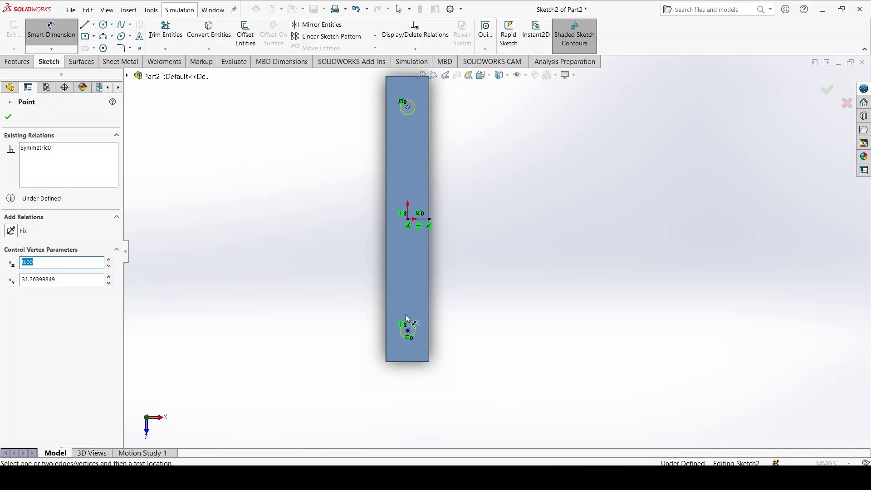
left_click(407, 331)
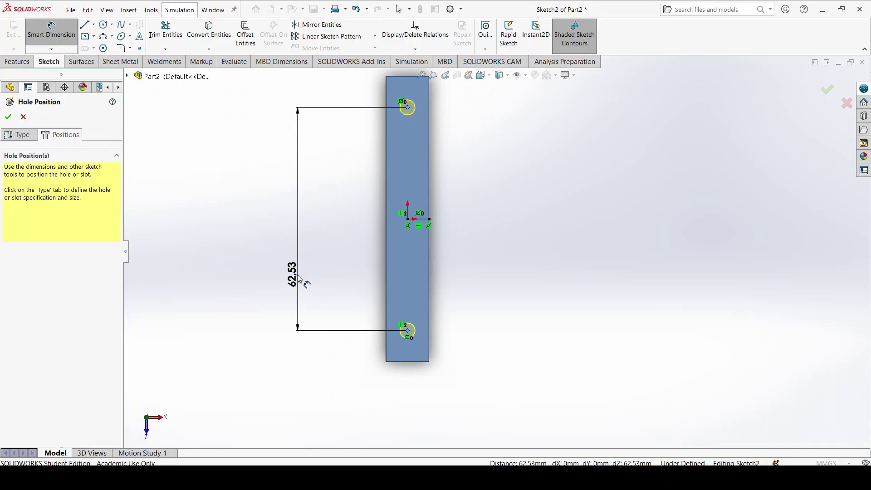
left_click(300, 279)
key("Return")
left_click(242, 239)
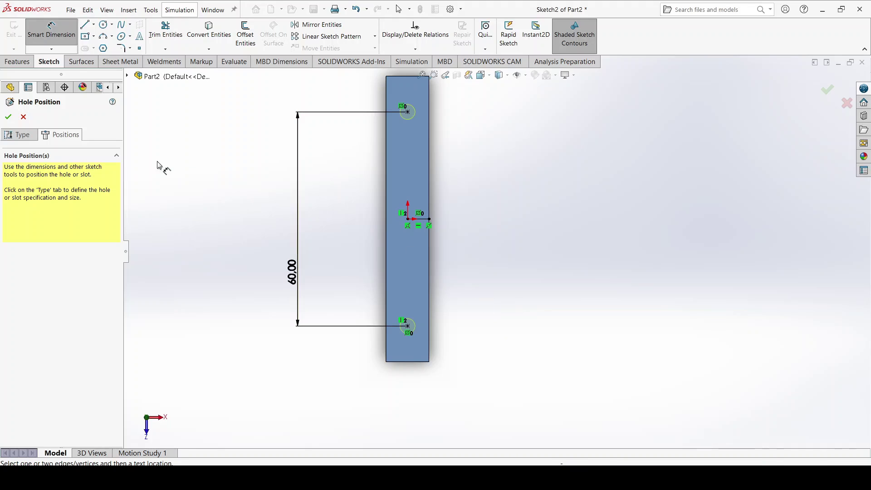
- Specify the two holes on the top face as plain ISO holes of type Drill sizes, size Ø5.5
left_click(21, 137)
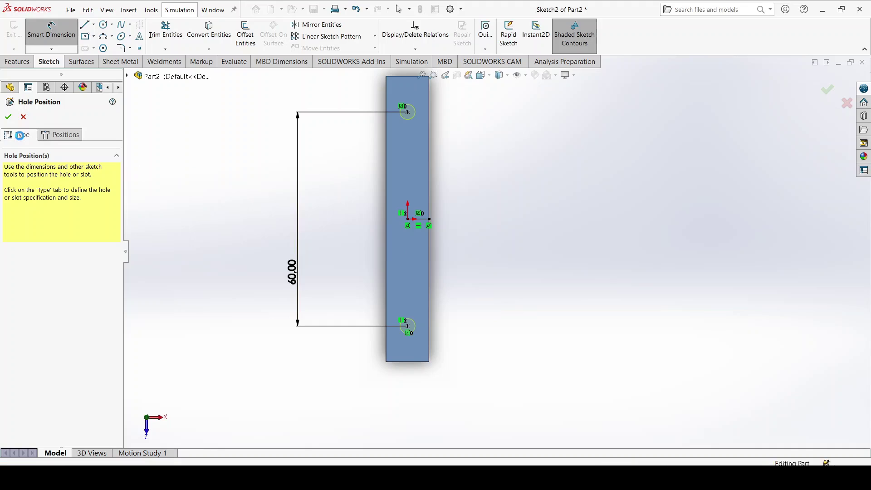
left_click(71, 219)
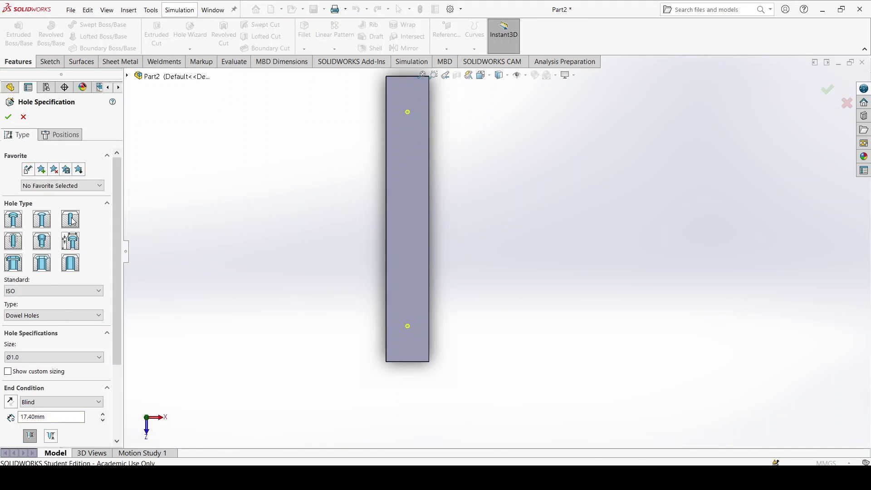
left_click(53, 315)
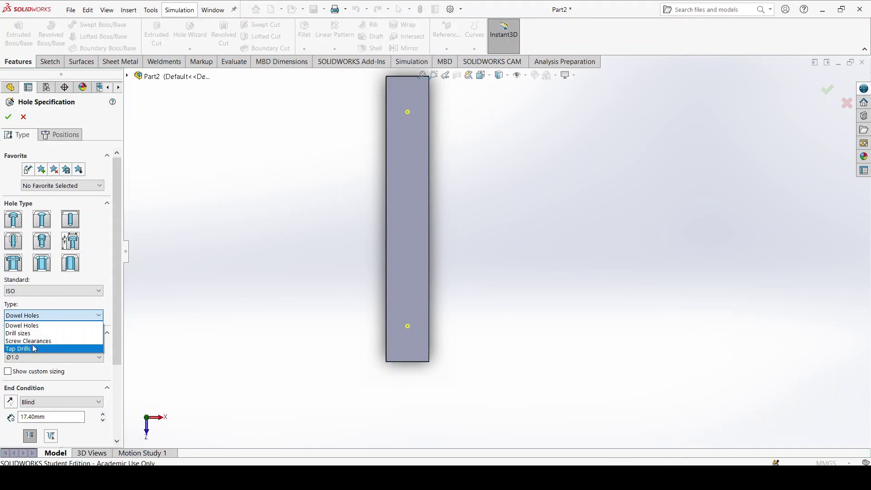
left_click(31, 336)
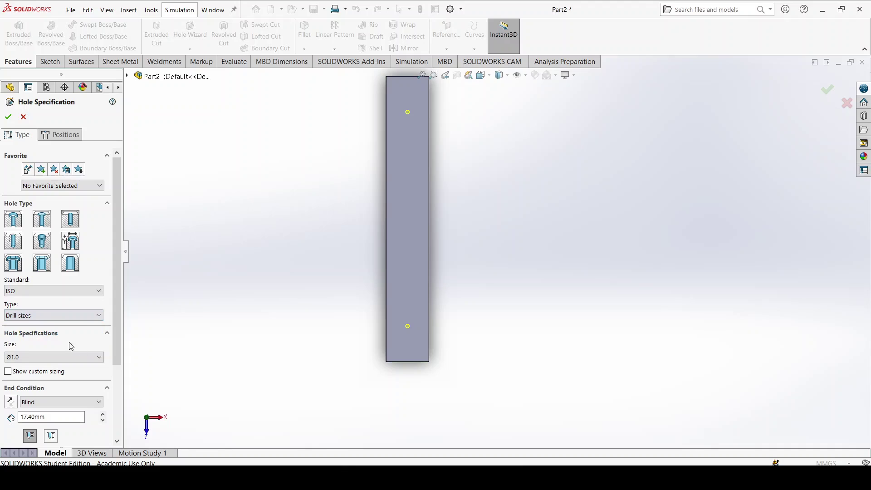
left_click(89, 357)
scroll(79, 407, "down", 4)
scroll(77, 405, "down", 9)
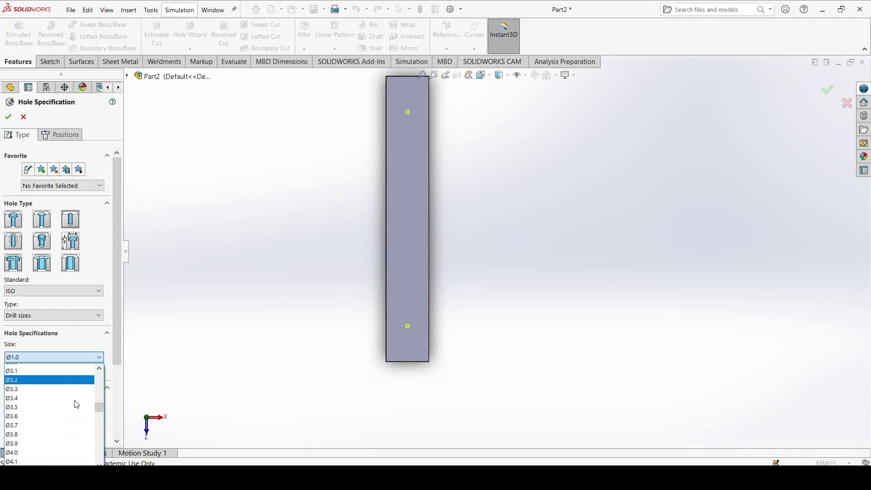
left_click(26, 450)
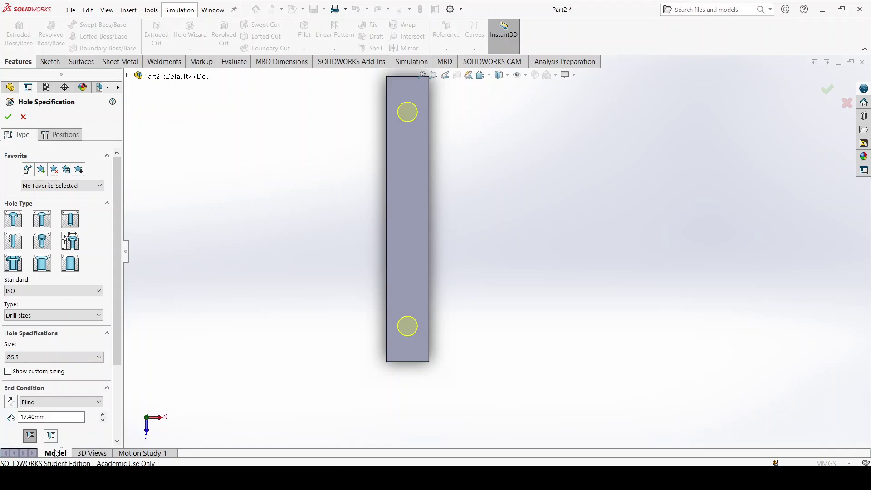
- Set the Ø5.5 holes' end condition to Through All and finish the hole feature
left_click(73, 405)
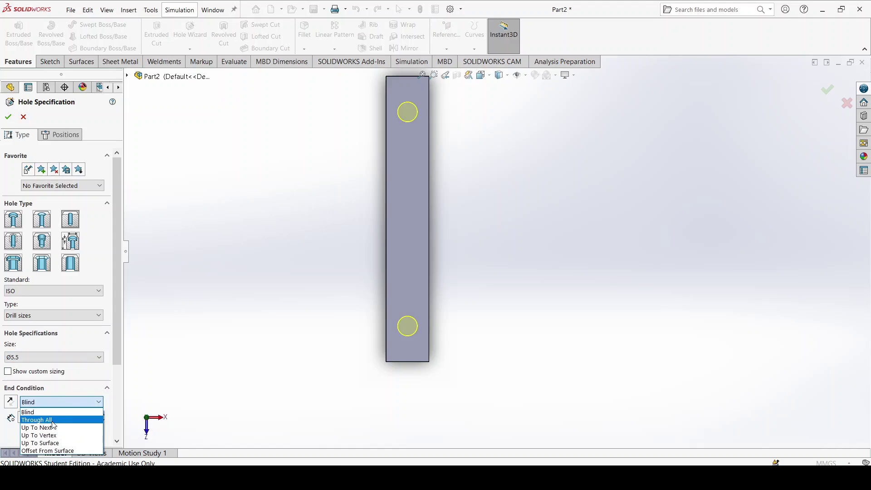
left_click(52, 422)
left_click(9, 117)
- Start a new Hole Wizard feature on the bar's long side face, placing one hole at the origin and one on either side of it
middle_click_drag(544, 265, 508, 267)
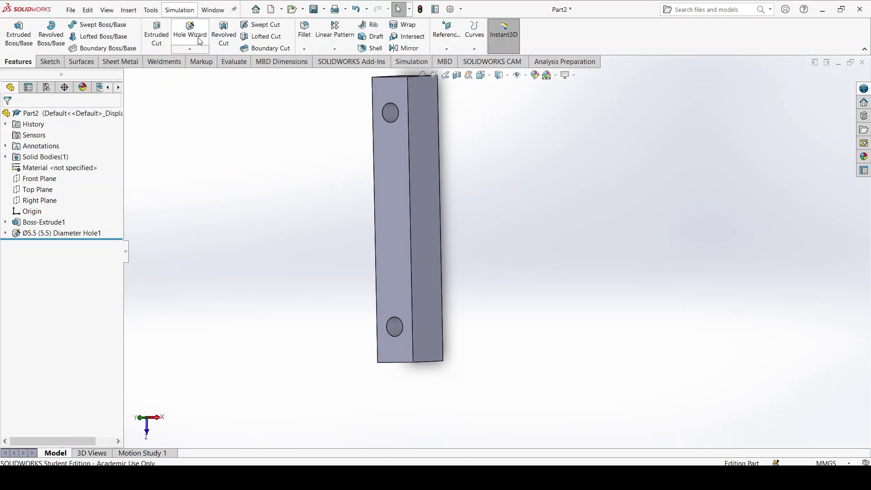
left_click(182, 29)
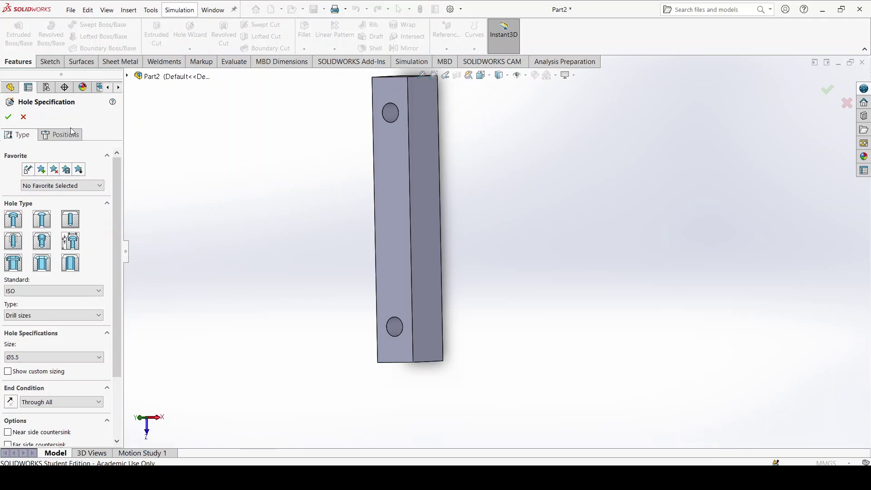
left_click(62, 134)
left_click(430, 163)
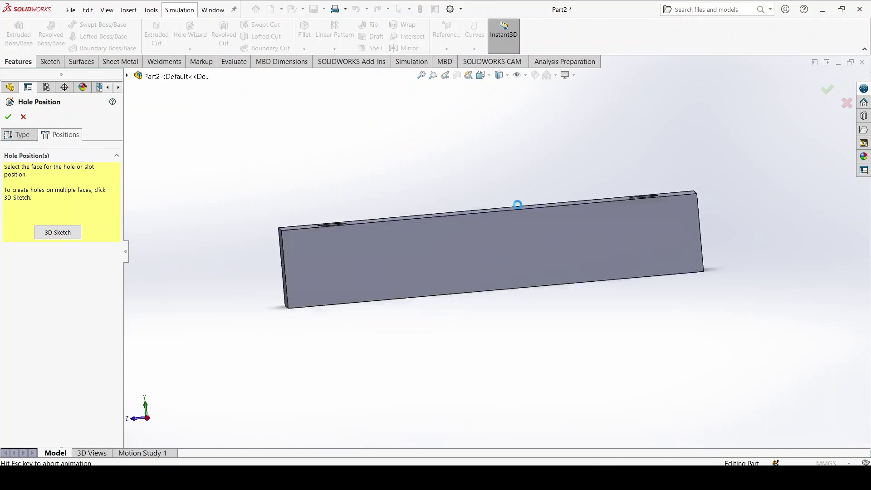
left_click(590, 252)
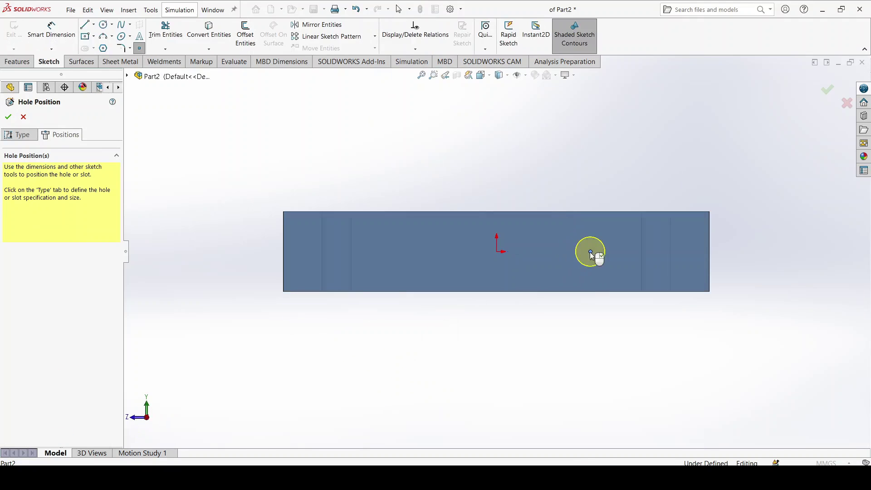
left_click(497, 252)
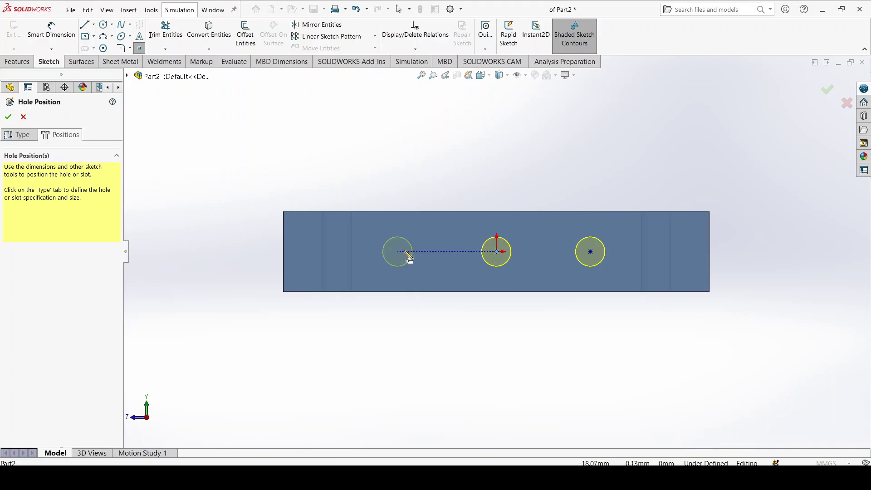
left_click(423, 251)
key("Escape")
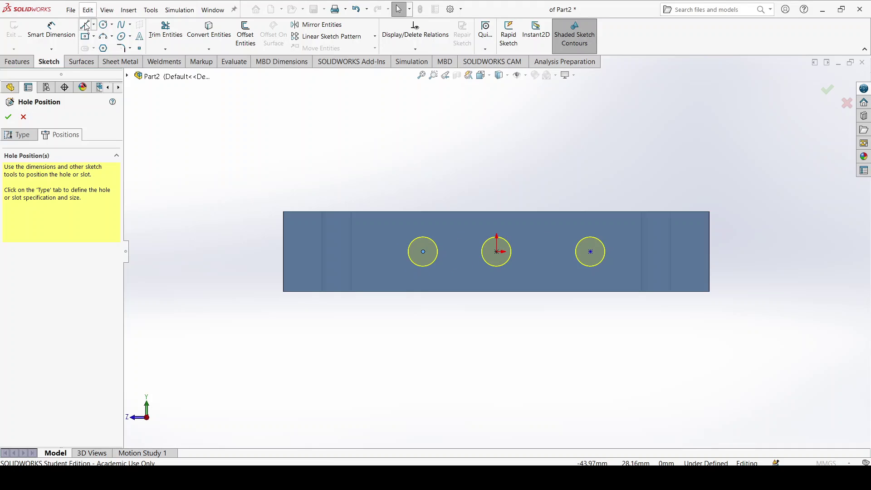
- Draw a vertical line from the origin to the side face's upper edge and make it construction geometry
left_click(86, 26)
left_click(498, 245)
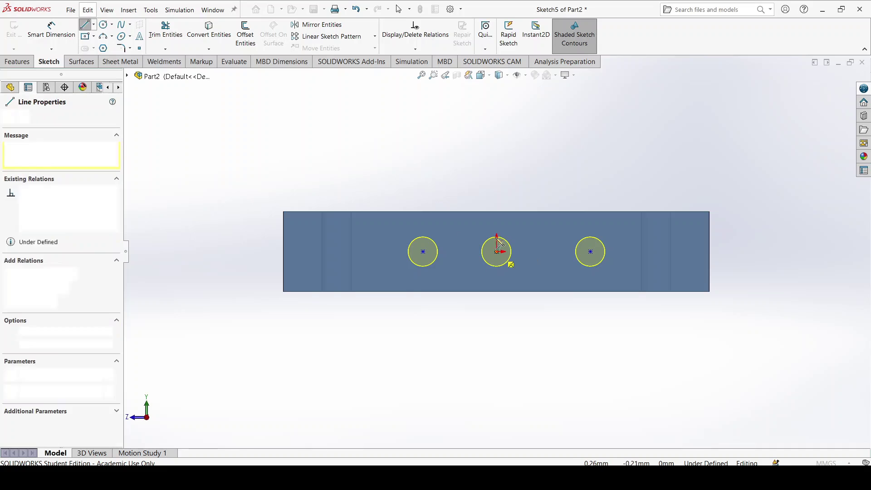
left_click(497, 212)
scroll(525, 228, "down", 3)
key("Escape")
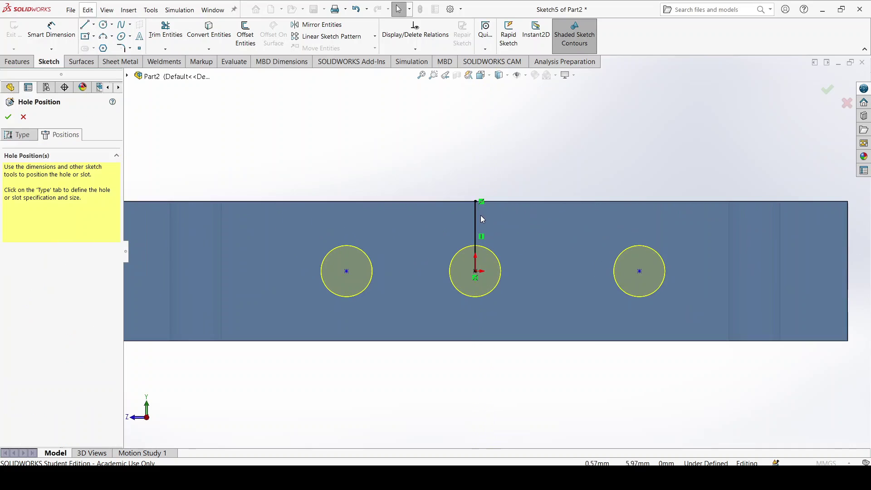
left_click(476, 222)
left_click(44, 290)
left_click(377, 187)
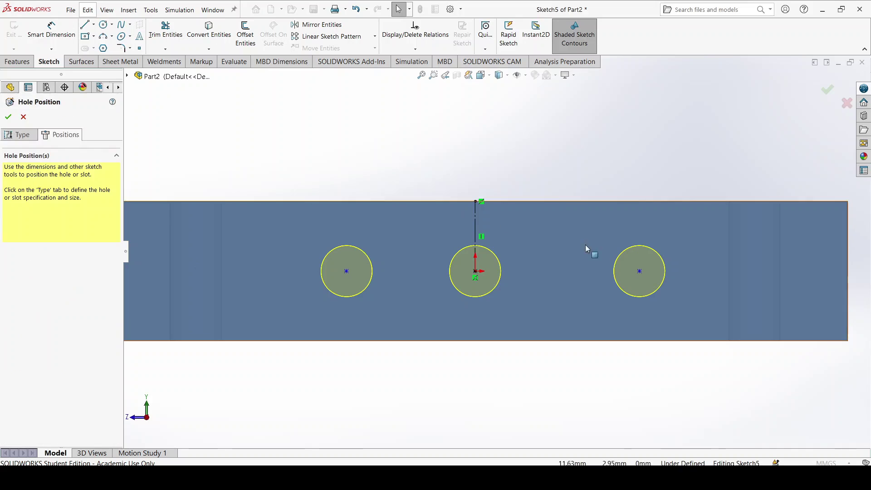
- Make the two outer hole points symmetric about the vertical construction line
left_click(640, 271)
left_click(347, 271, "ctrl")
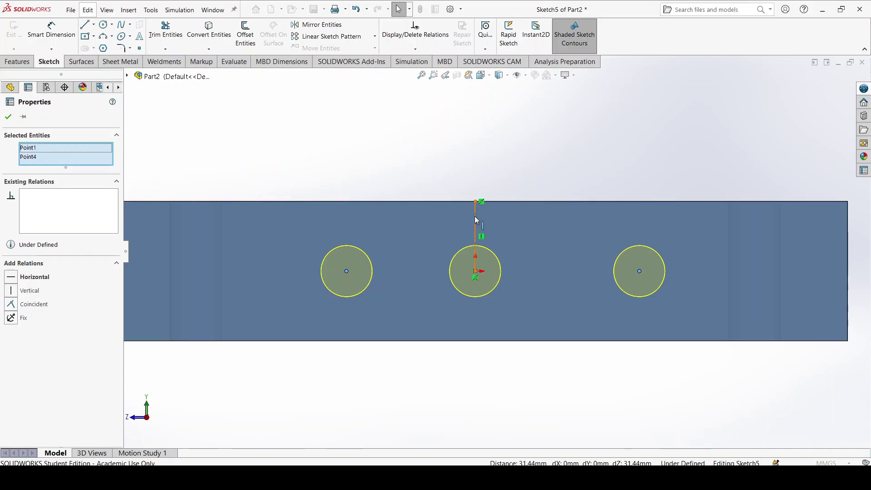
left_click(476, 221, "ctrl")
left_click(32, 287)
left_click(483, 122)
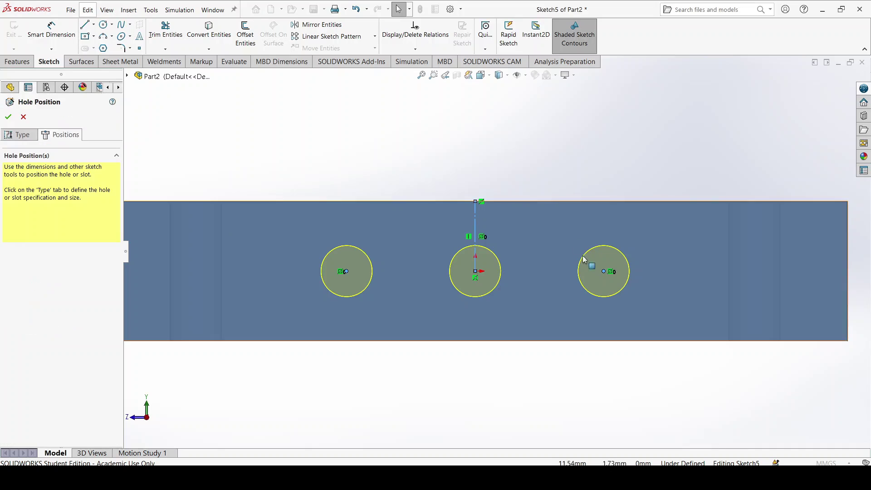
- Add a Horizontal relation between one outer hole point and the origin
left_click(603, 272)
left_click(475, 271, "ctrl")
left_click(32, 277)
left_click(351, 142)
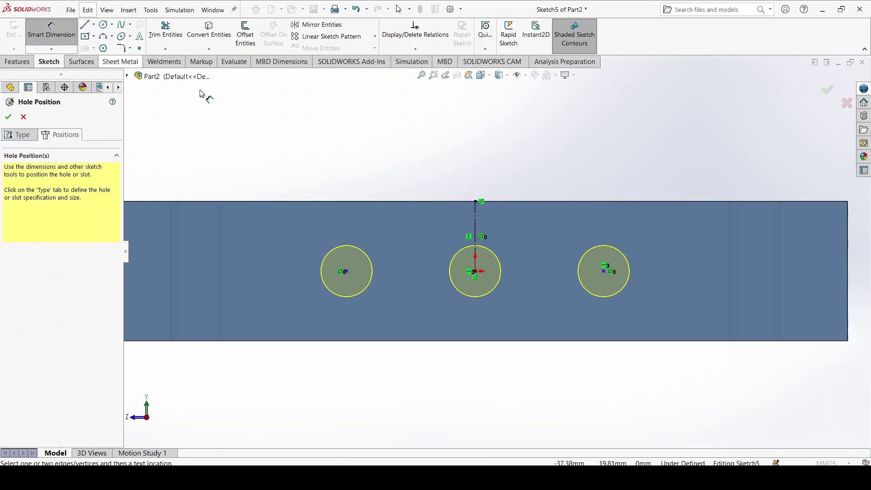
- Dimension the distance between the outer hole point and the origin as 40-22.5, i.e. 17.5 mm
left_click(604, 272)
left_click(476, 272)
left_click(557, 144)
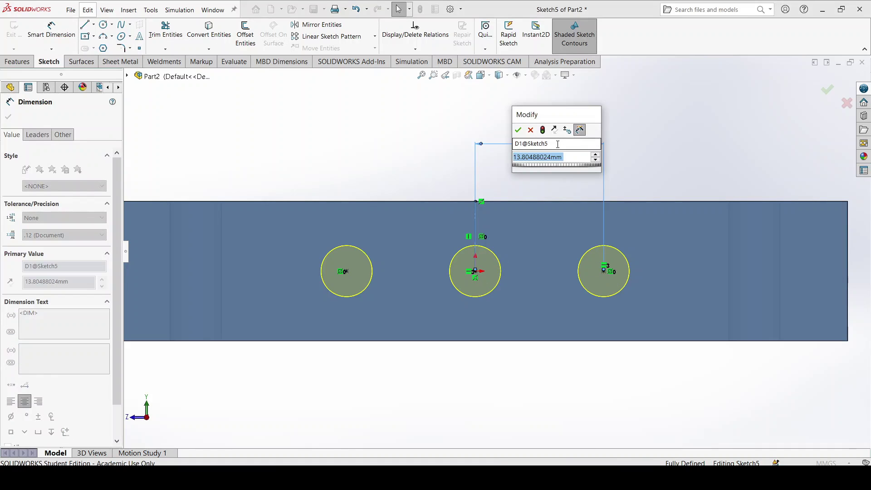
type("40")
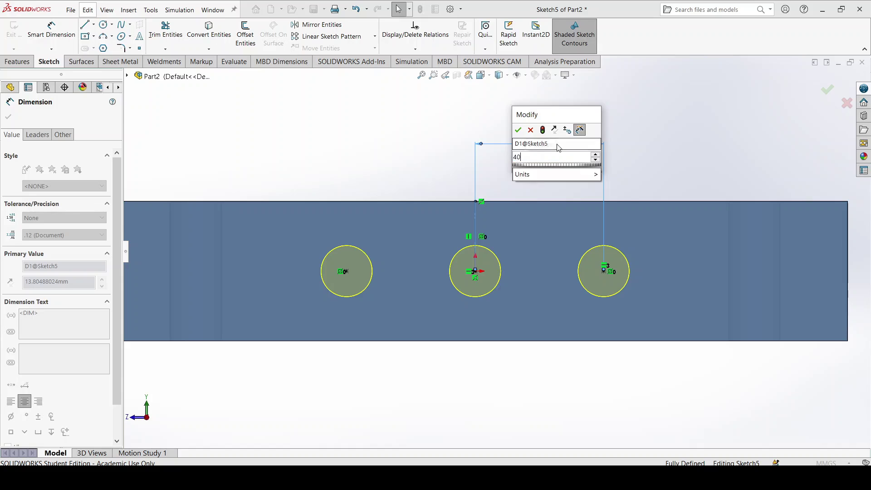
type("-22.5")
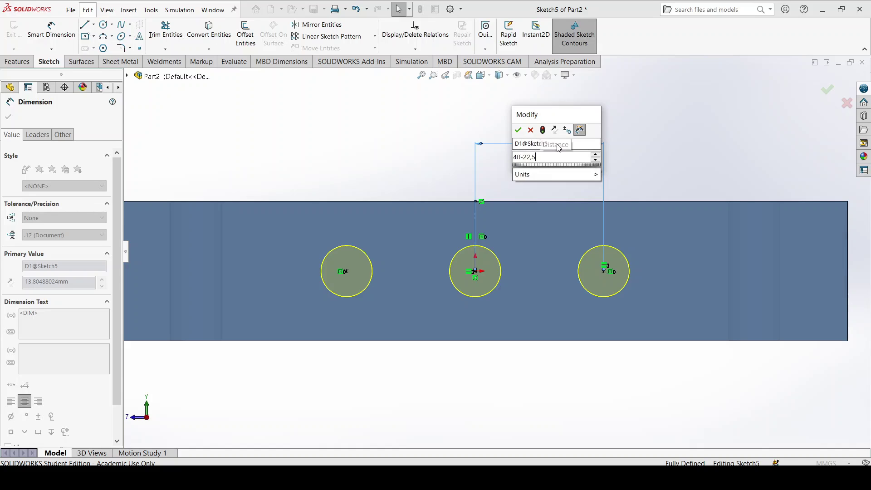
key("Return")
key("Escape")
scroll(635, 186, "up", 2)
middle_click_drag(607, 208, 551, 301)
key("Return")
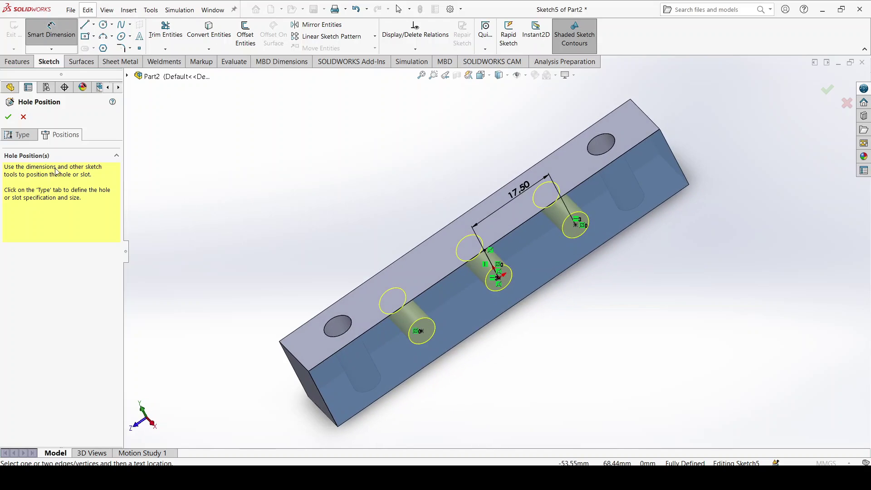
- Specify the three side holes as ISO straight tap, Tapped hole type, size M6, Through All, and finish the feature
left_click(19, 134)
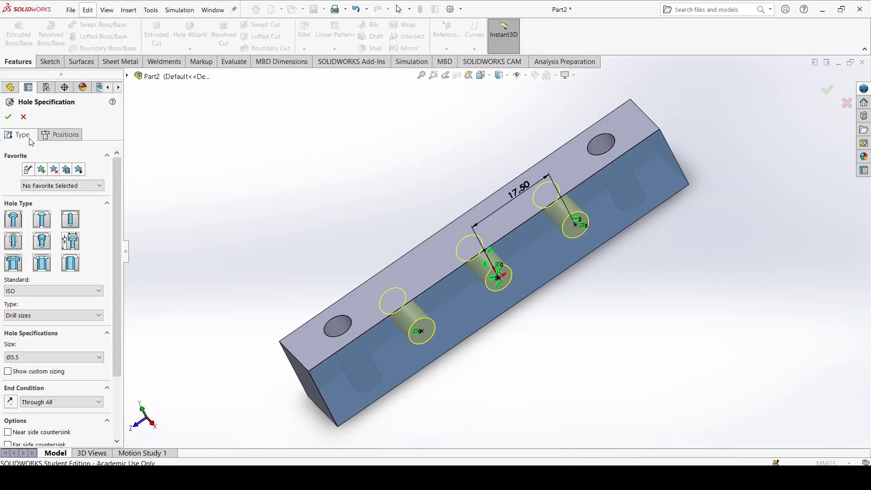
left_click(14, 245)
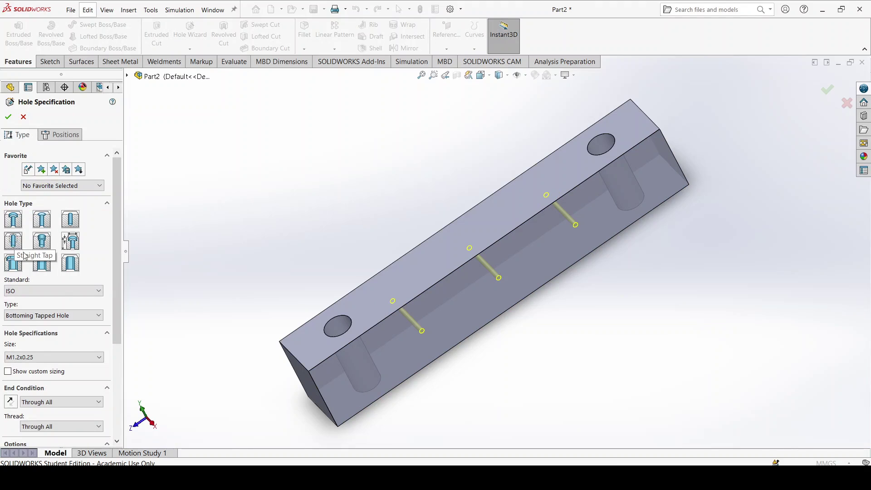
left_click(41, 316)
left_click(27, 344)
left_click(50, 358)
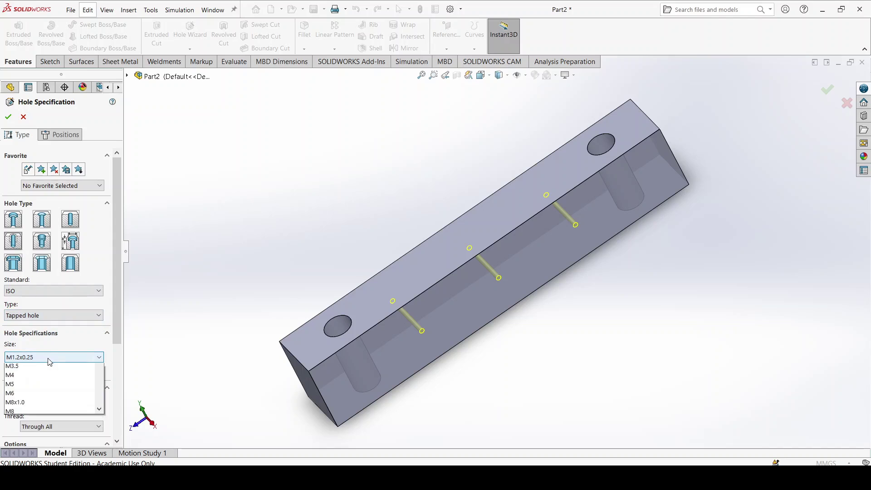
left_click(25, 451)
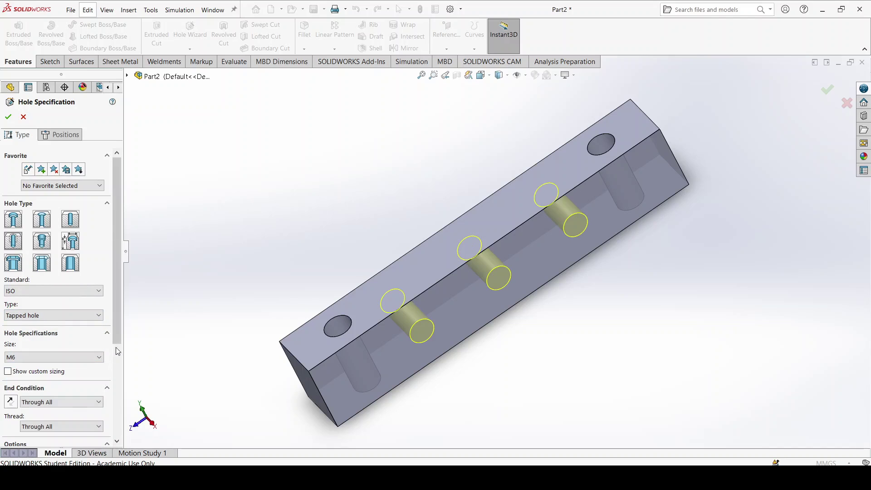
left_click_drag(116, 332, 118, 383)
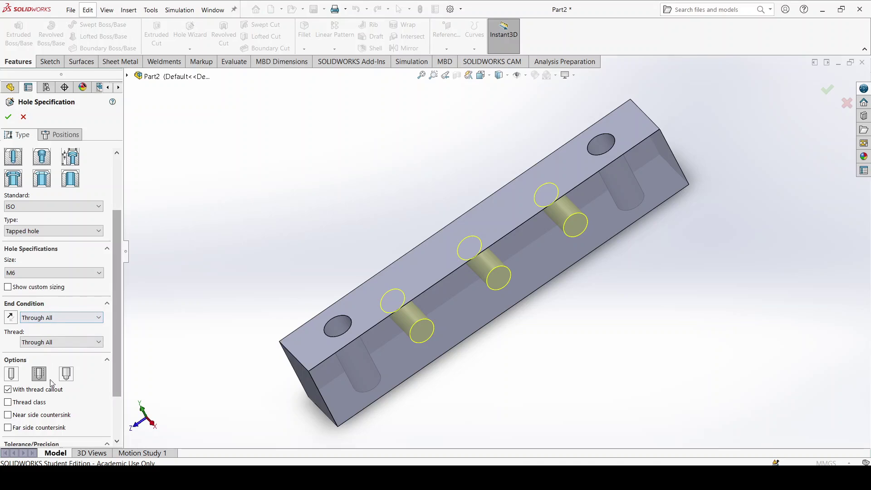
left_click(8, 117)
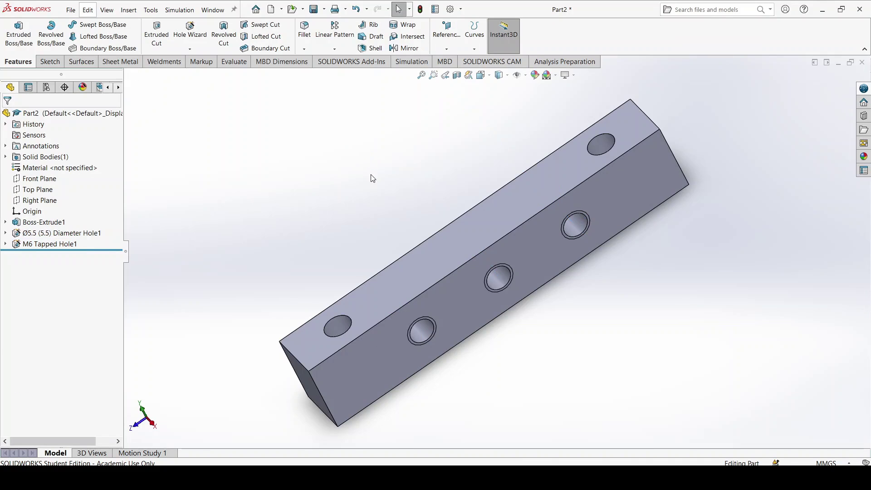
- Apply the material 1.0501 (C35) from the DIN Steel (Unalloyed) category to the part
right_click(74, 171)
left_click(117, 173)
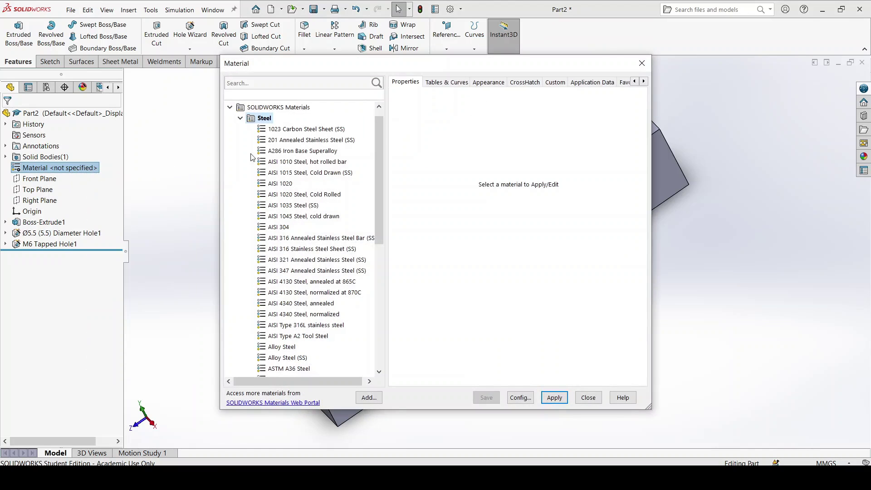
left_click(240, 119)
left_click(231, 108)
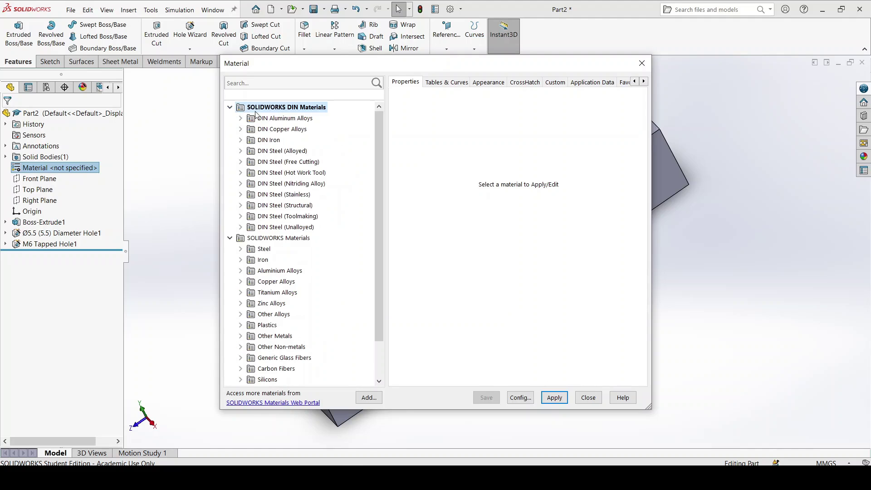
left_click(241, 227)
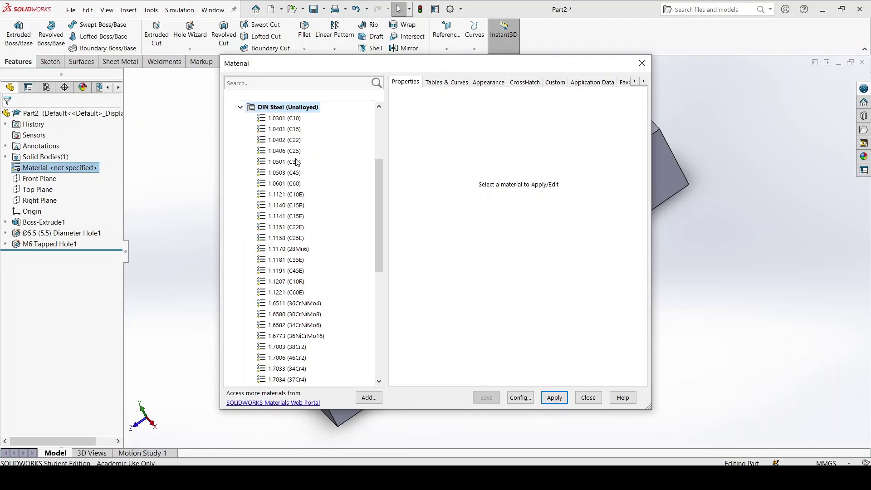
left_click(294, 163)
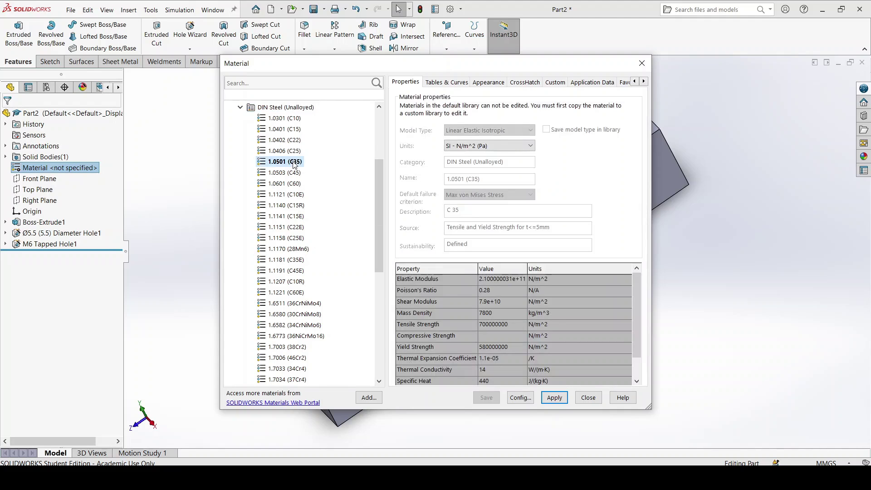
left_click(554, 398)
left_click(588, 397)
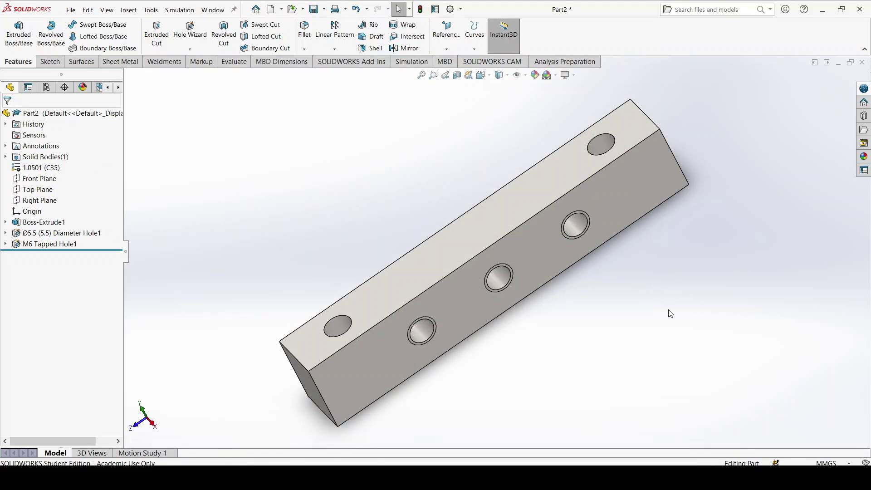
- Add the custom file property Description with the value Anslutningsdel
left_click(71, 10)
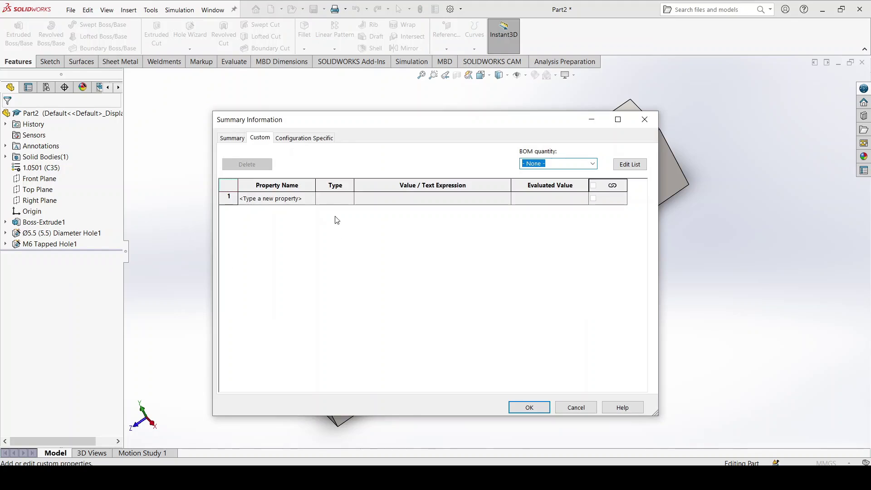
left_click(311, 198)
left_click(304, 210)
left_click(385, 199)
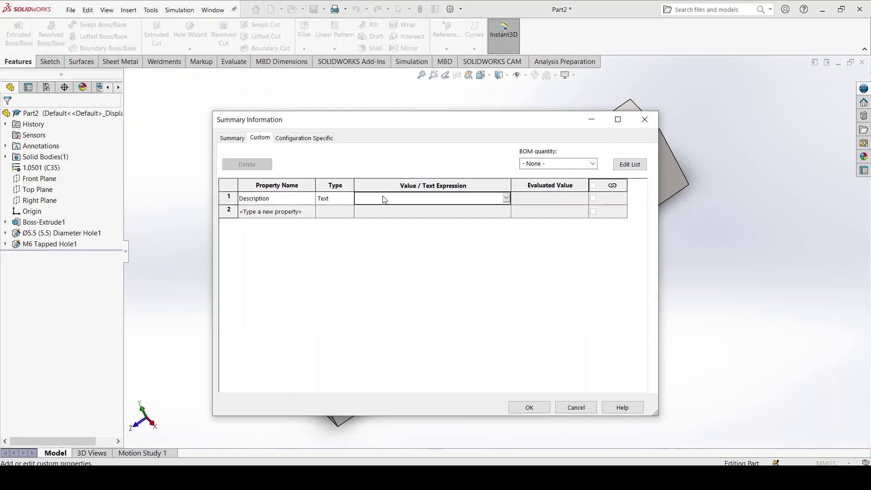
type("An")
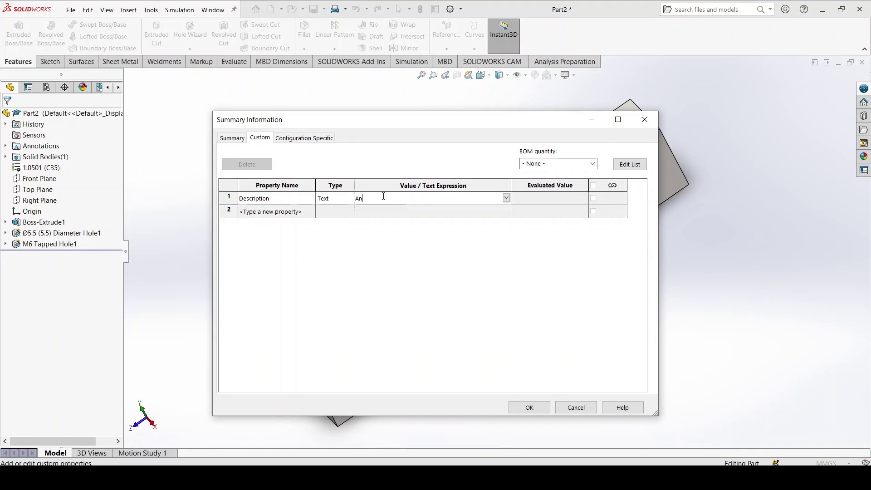
type("slutningsdel")
key("Return")
- Add a Finish custom property with the value Lackeras RAL 2002
left_click(314, 213)
left_click(313, 211)
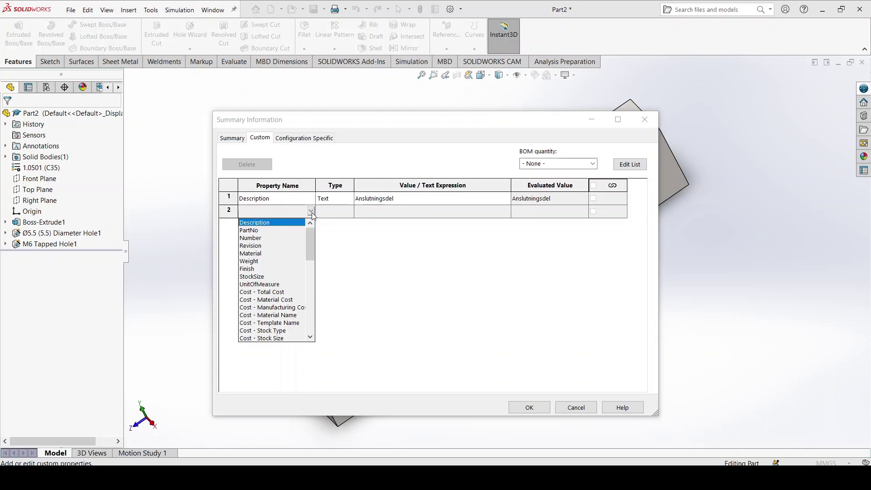
left_click(256, 265)
left_click(382, 213)
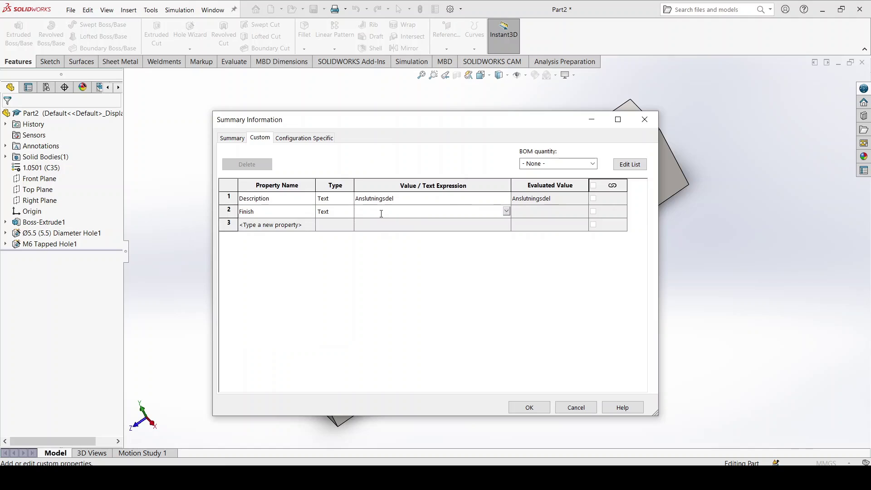
type("Lackeras RAL 2002")
left_click(312, 225)
left_click(311, 224)
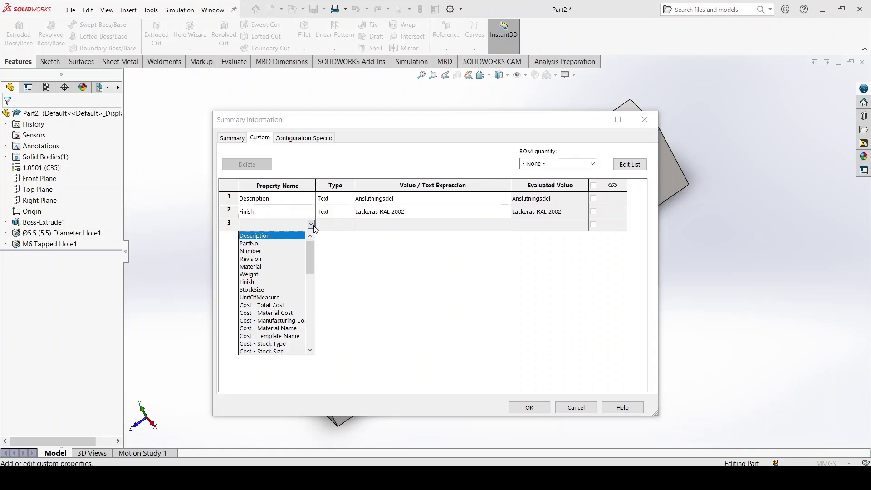
left_click(264, 268)
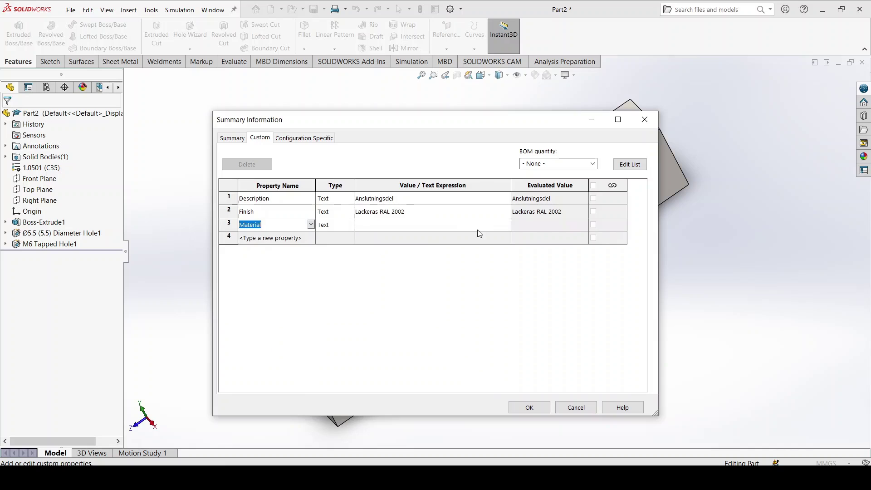
left_click(506, 227)
left_click(450, 225)
left_click(377, 236)
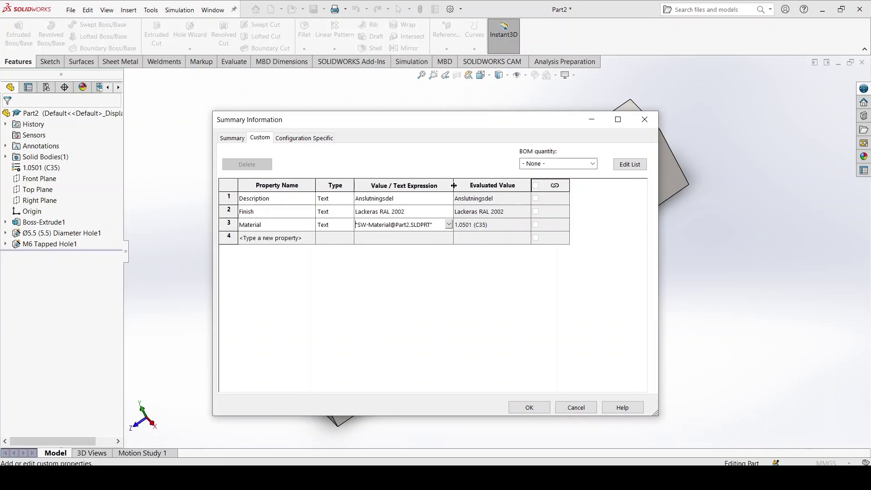
left_click(311, 238)
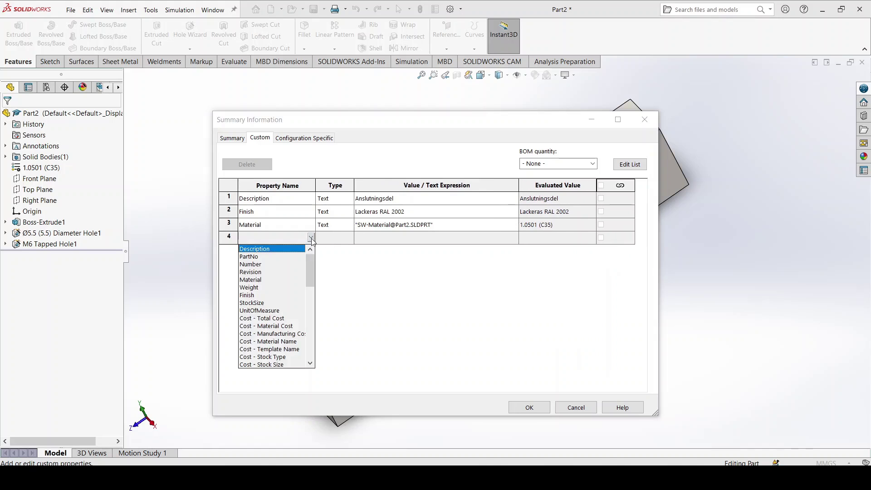
left_click(252, 287)
left_click(513, 239)
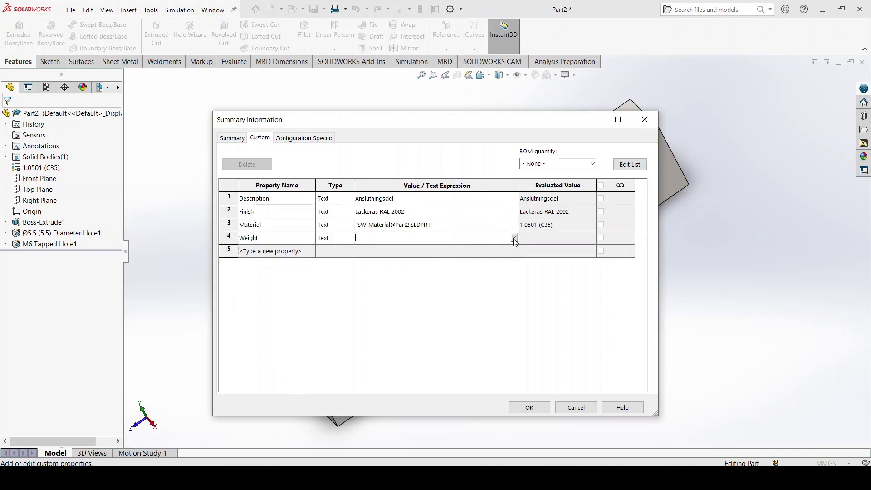
left_click(514, 238)
left_click(399, 258)
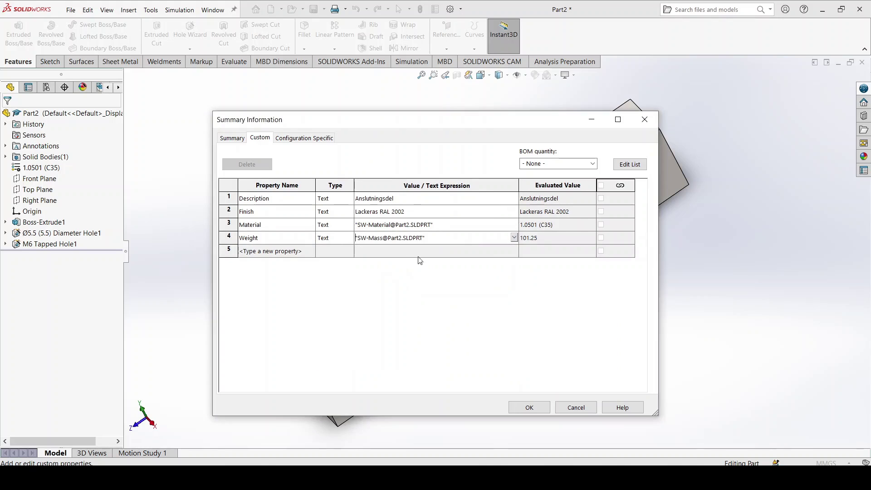
left_click(458, 226)
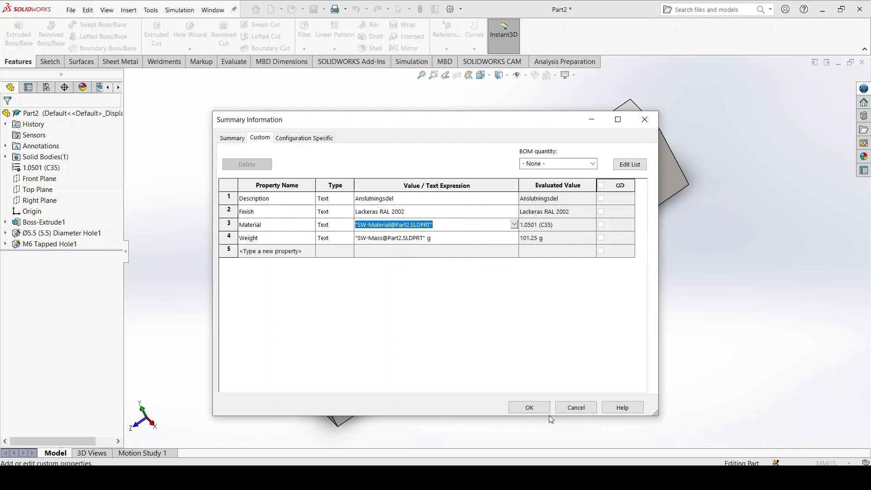
left_click(537, 410)
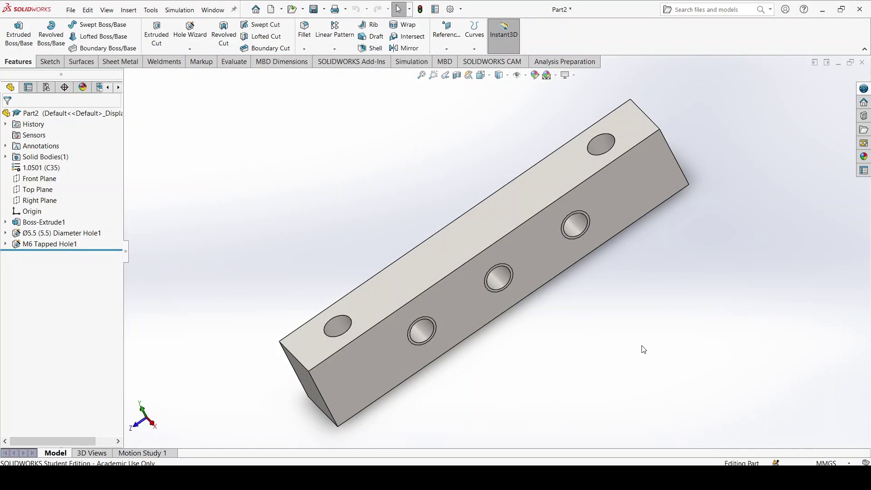